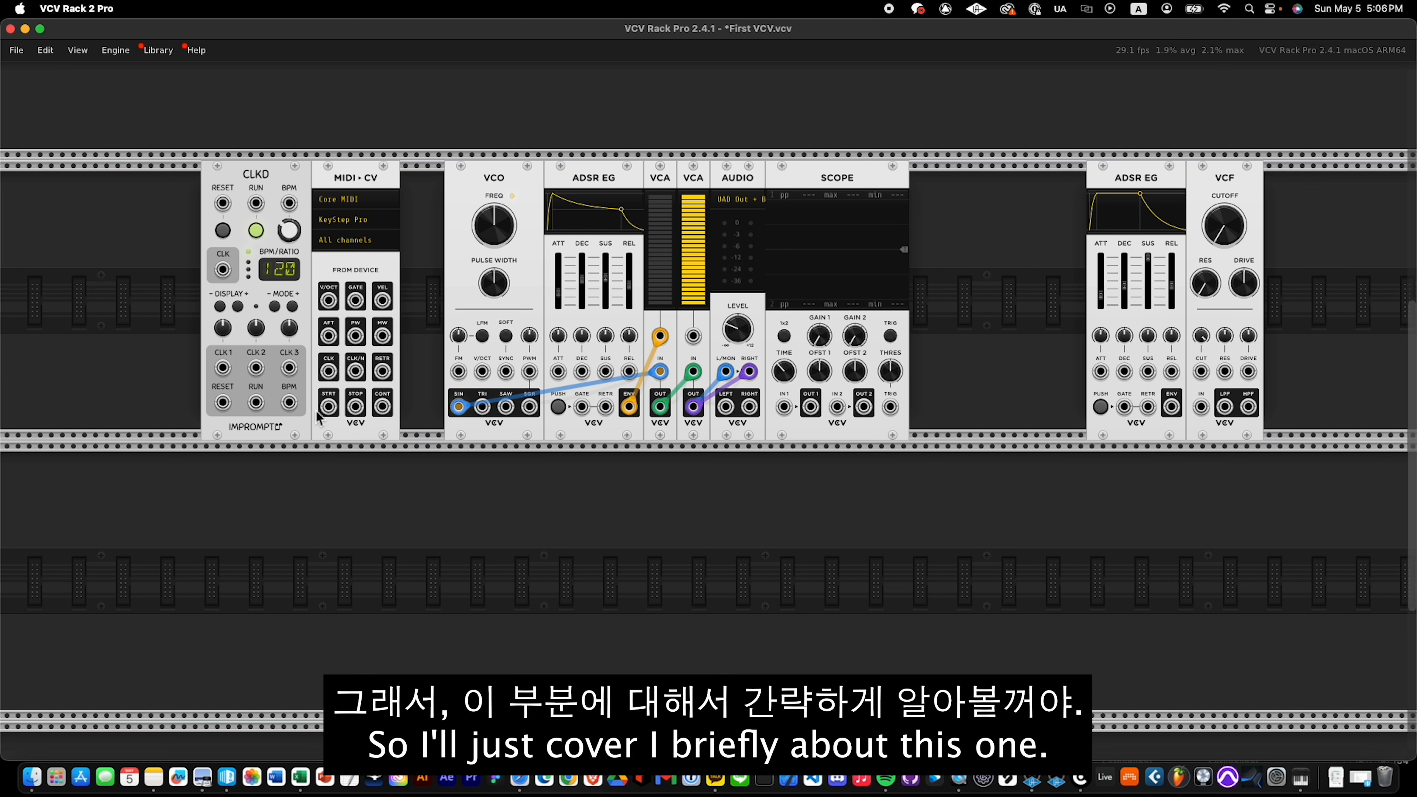
# Choose Core MIDI as the MIDI-CV module's driver and check that KeyStep Pro is its MIDI device.
pyautogui.click(356, 199)
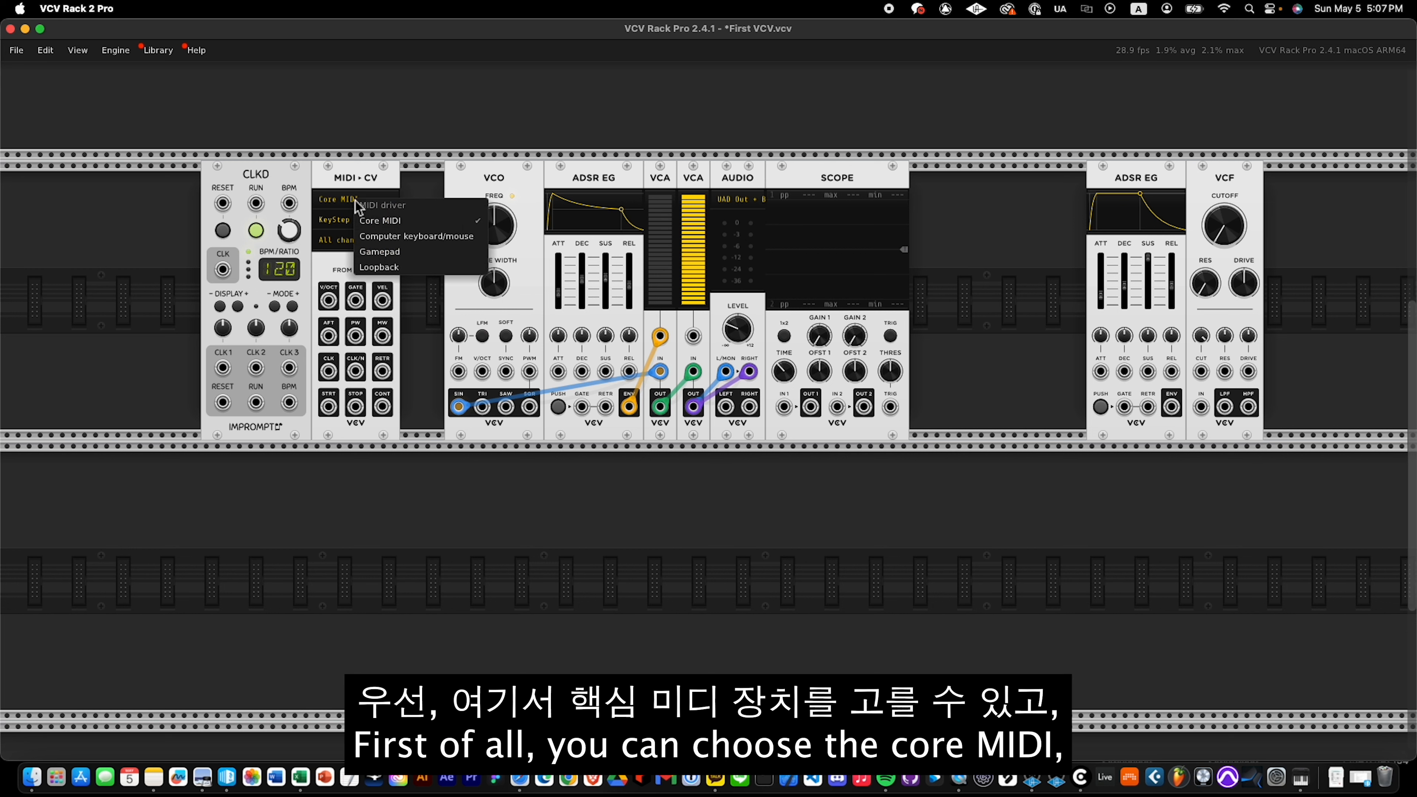
pyautogui.click(394, 221)
pyautogui.click(354, 223)
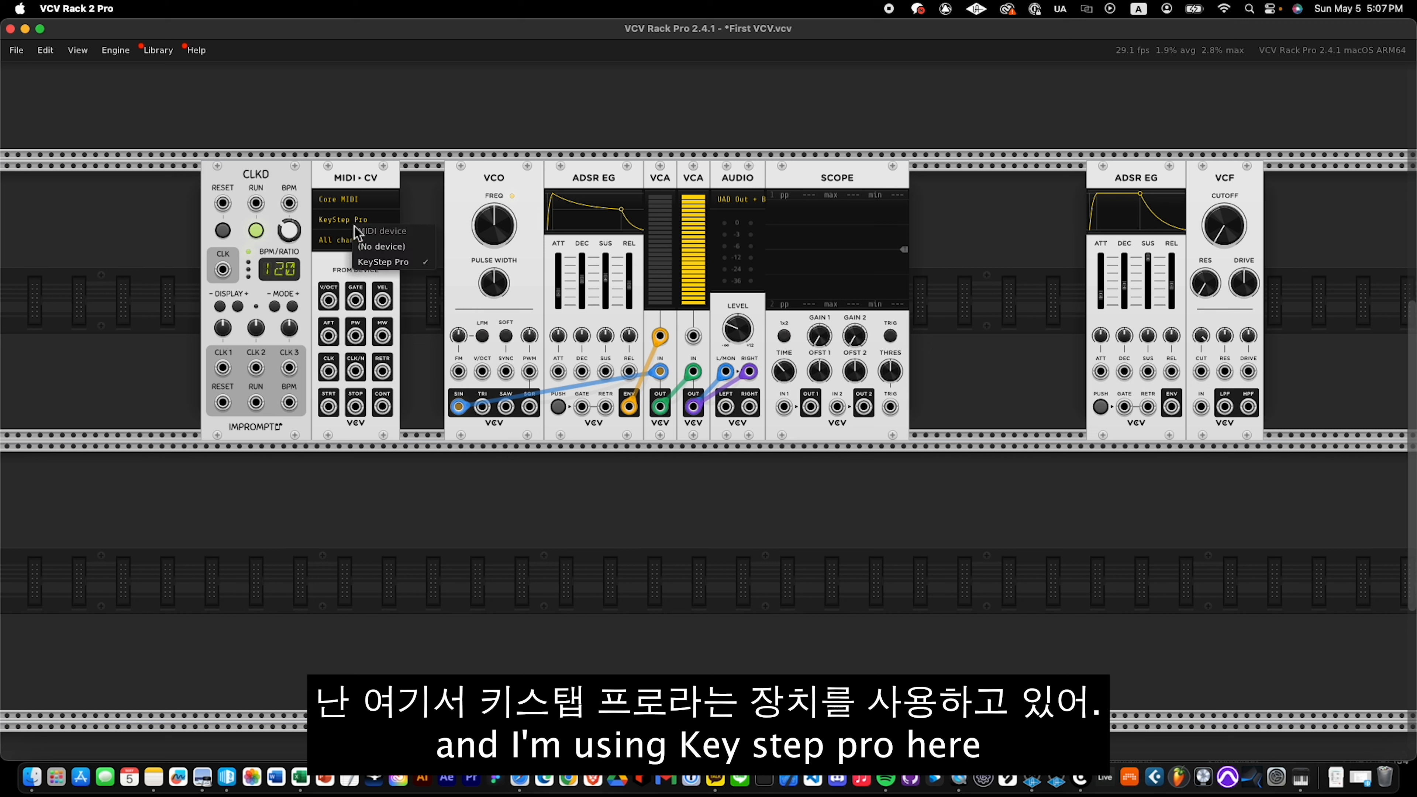
pyautogui.click(354, 223)
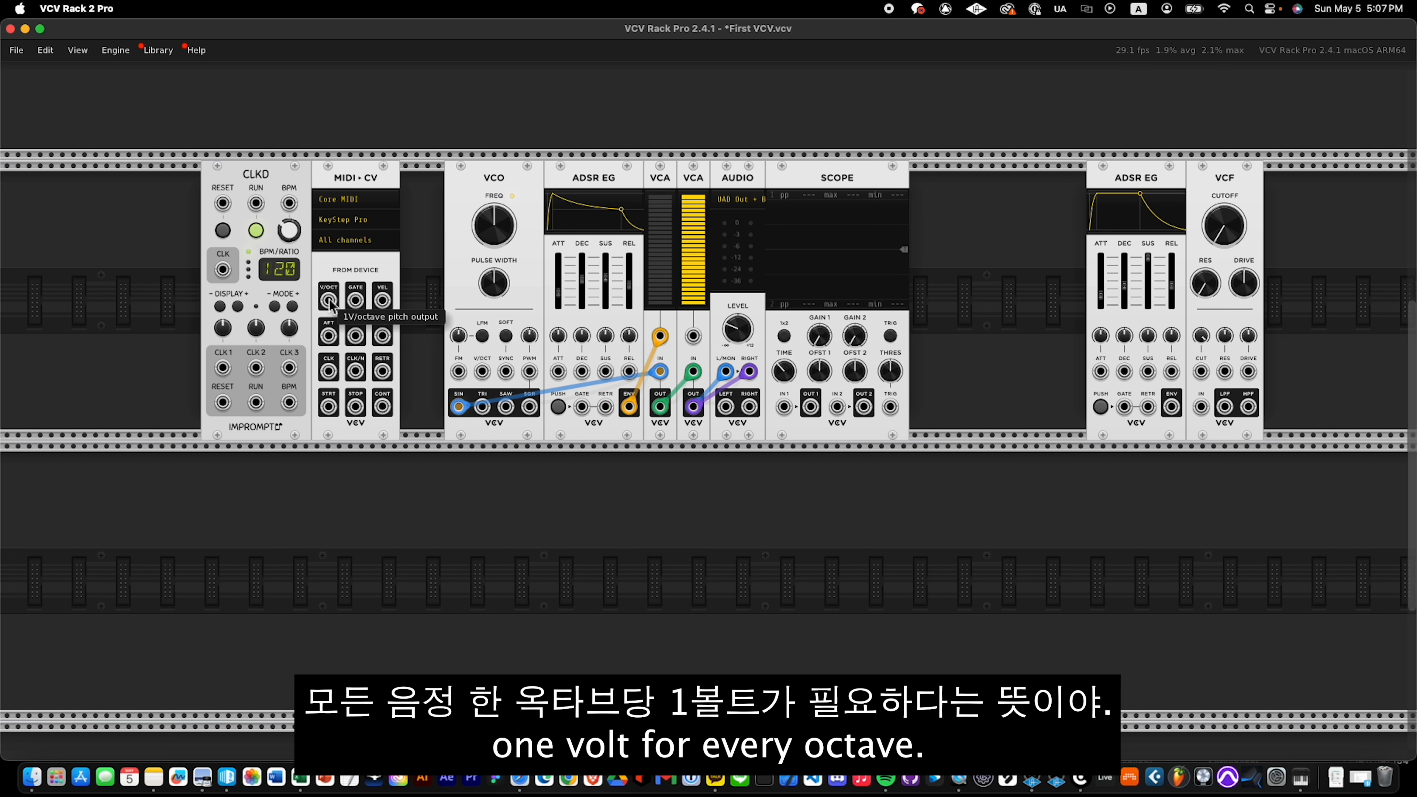
# Patch the MIDI-CV V/OCT pitch output into the scope's channel 1 input to examine it, and unplug the cable.
pyautogui.moveTo(328, 300)
pyautogui.mouseDown()
pyautogui.moveTo(803, 407)
pyautogui.moveTo(784, 407)
pyautogui.mouseUp()
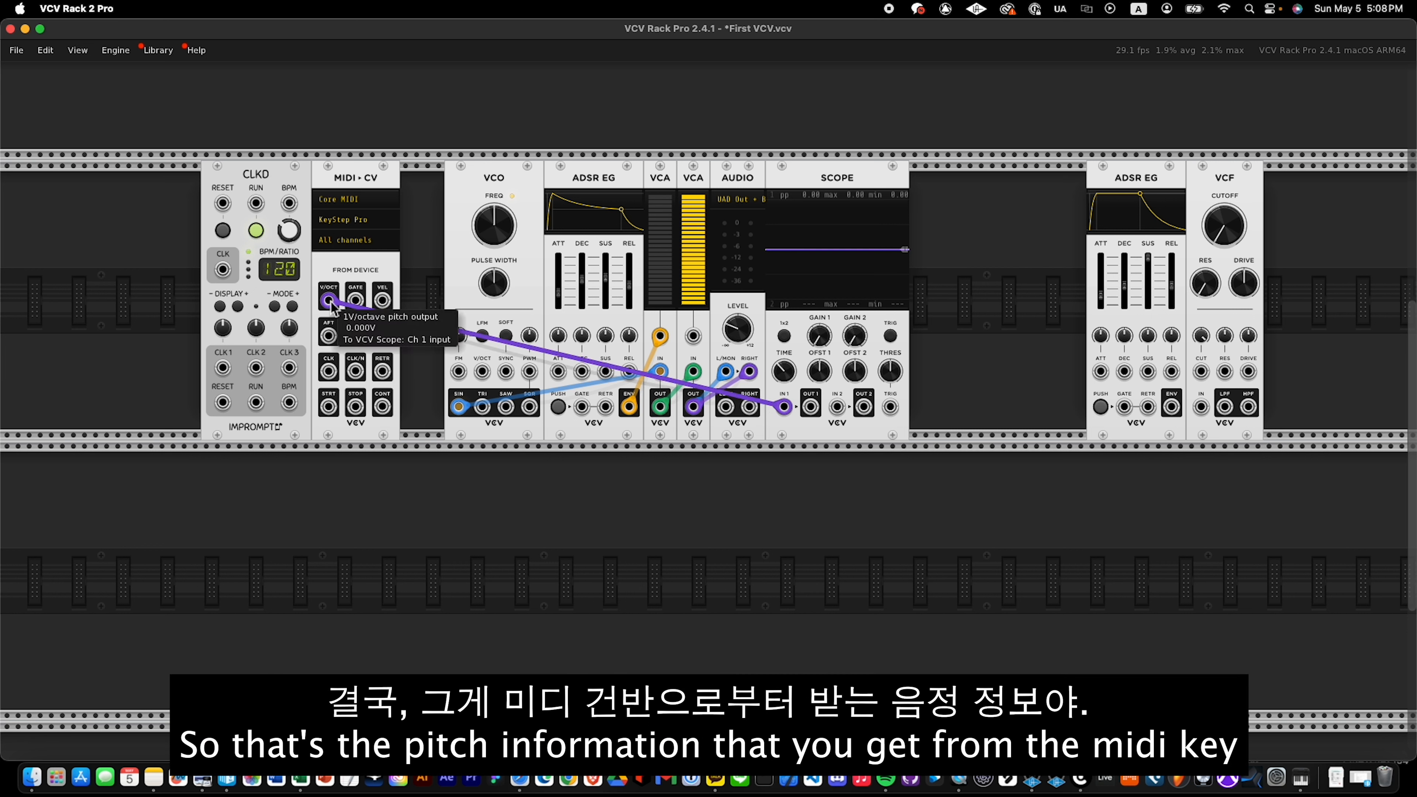
pyautogui.moveTo(330, 301)
pyautogui.mouseDown()
pyautogui.moveTo(405, 309)
pyautogui.moveTo(358, 301)
pyautogui.moveTo(641, 416)
pyautogui.moveTo(784, 407)
pyautogui.mouseUp()
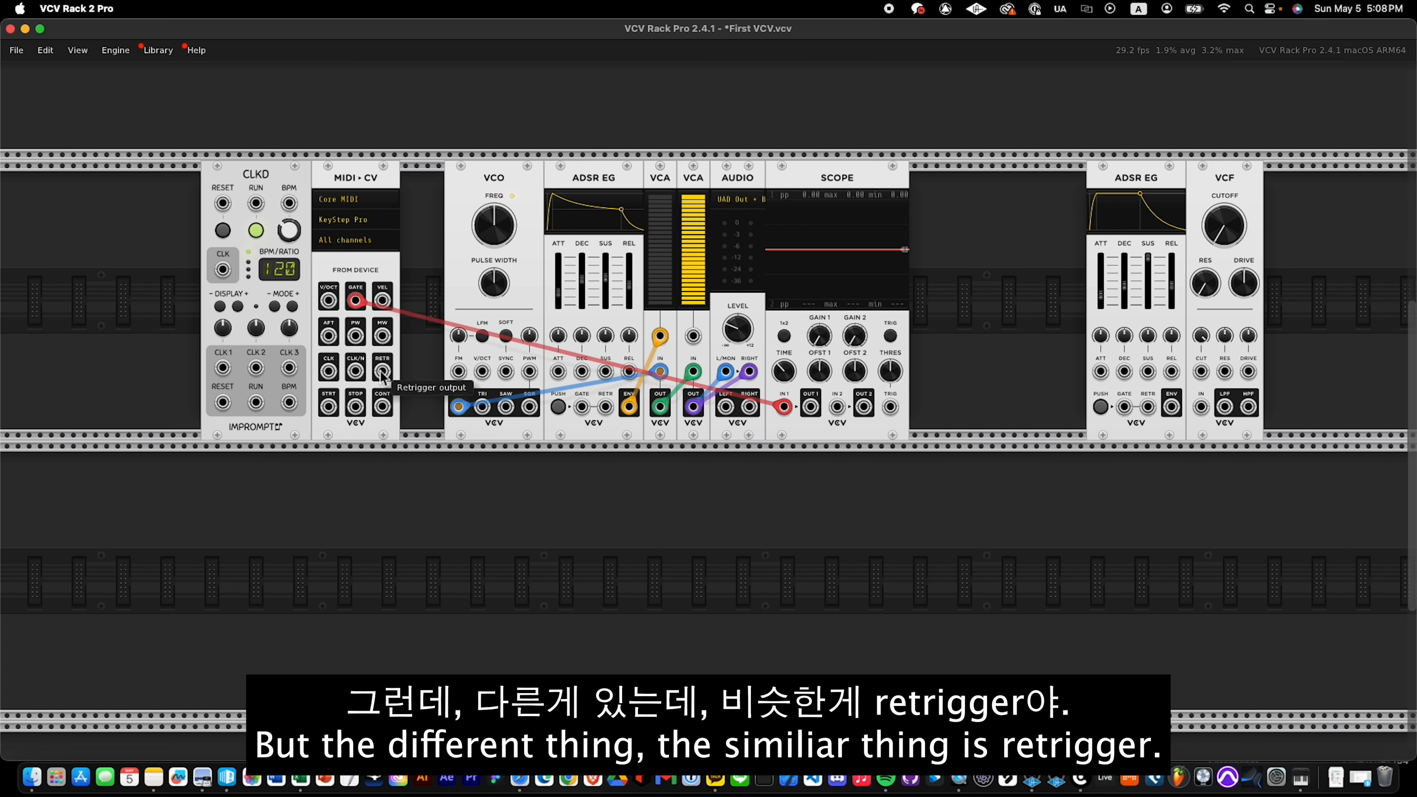
# Compare the MIDI-CV gate on scope channel 1 with the retrigger output patched to channel 2, and remove both cables.
pyautogui.moveTo(382, 371); pyautogui.dragTo(837, 407)
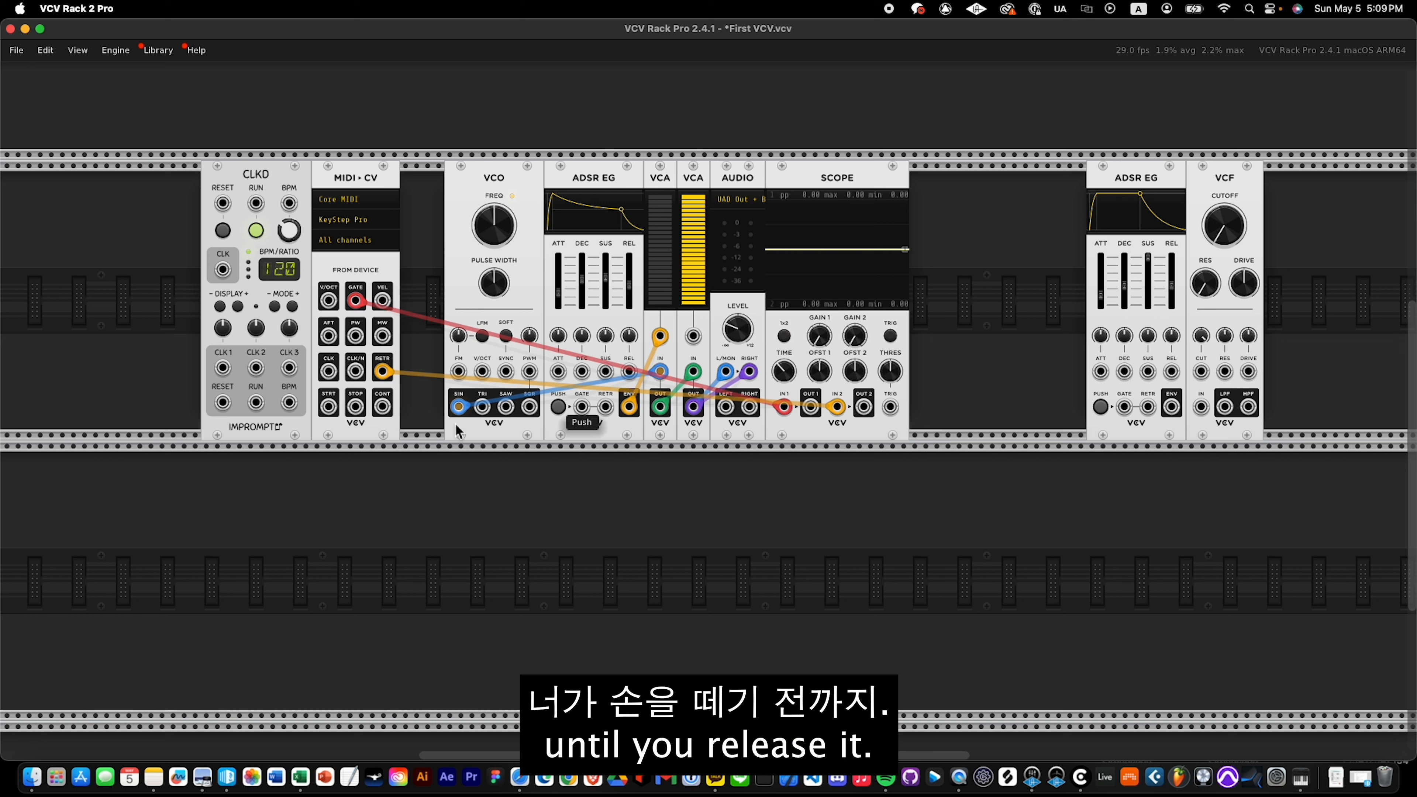
pyautogui.moveTo(367, 180)
pyautogui.mouseDown()
pyautogui.moveTo(412, 180)
pyautogui.moveTo(357, 186)
pyautogui.mouseUp()
pyautogui.moveTo(383, 371); pyautogui.dragTo(412, 282)
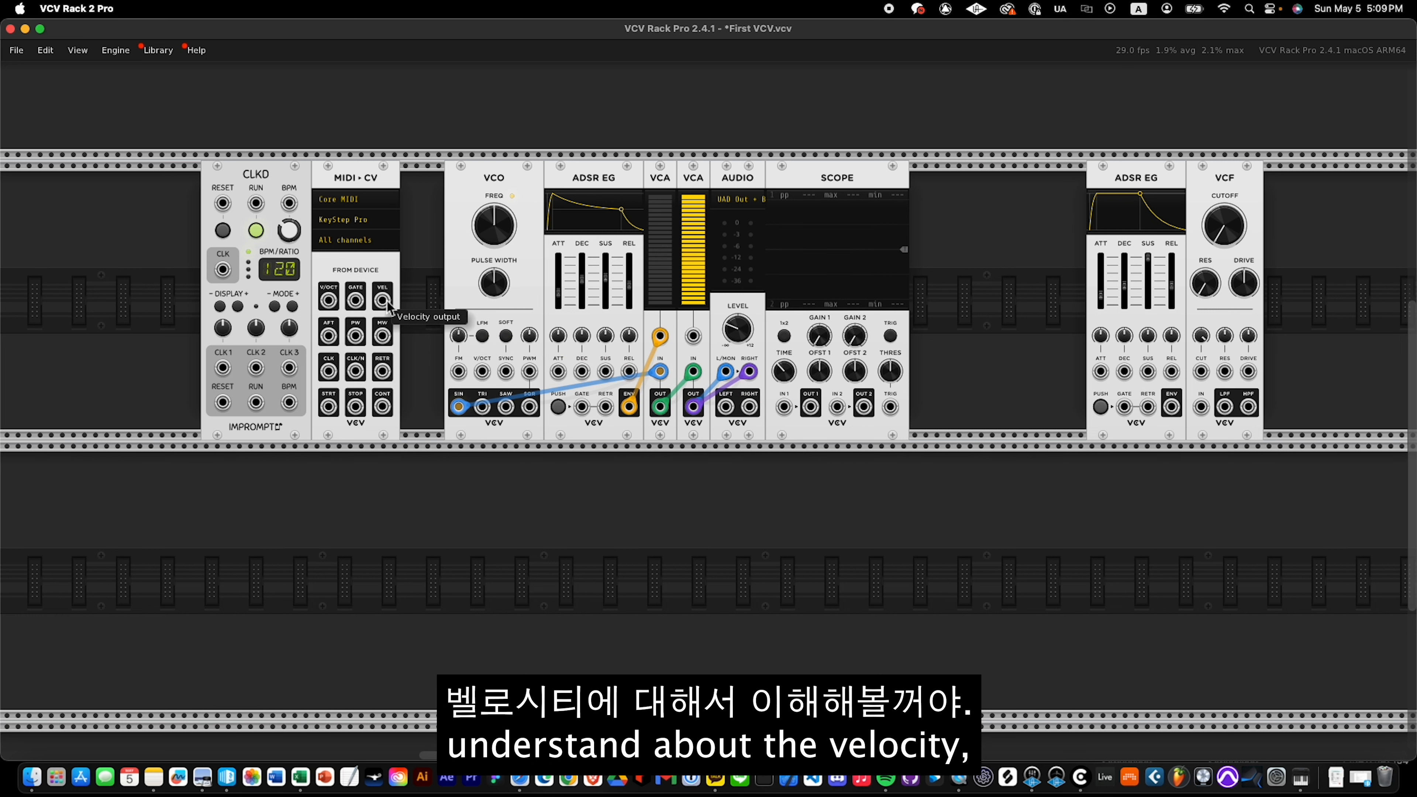
# Patch the MIDI-CV velocity output into the scope's channel 1 input to examine it, and unplug the cable.
pyautogui.moveTo(383, 300); pyautogui.dragTo(785, 408)
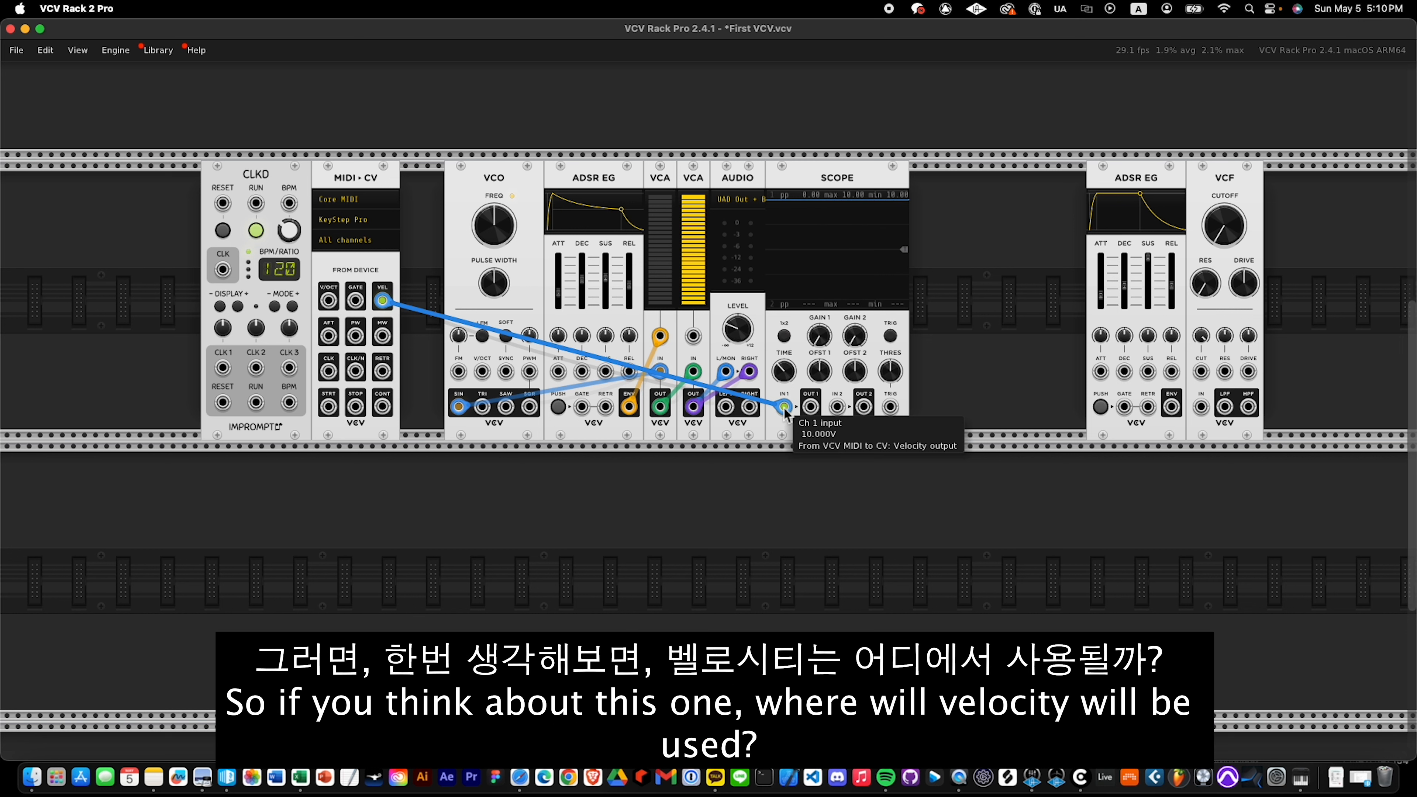
pyautogui.moveTo(784, 408); pyautogui.dragTo(778, 494)
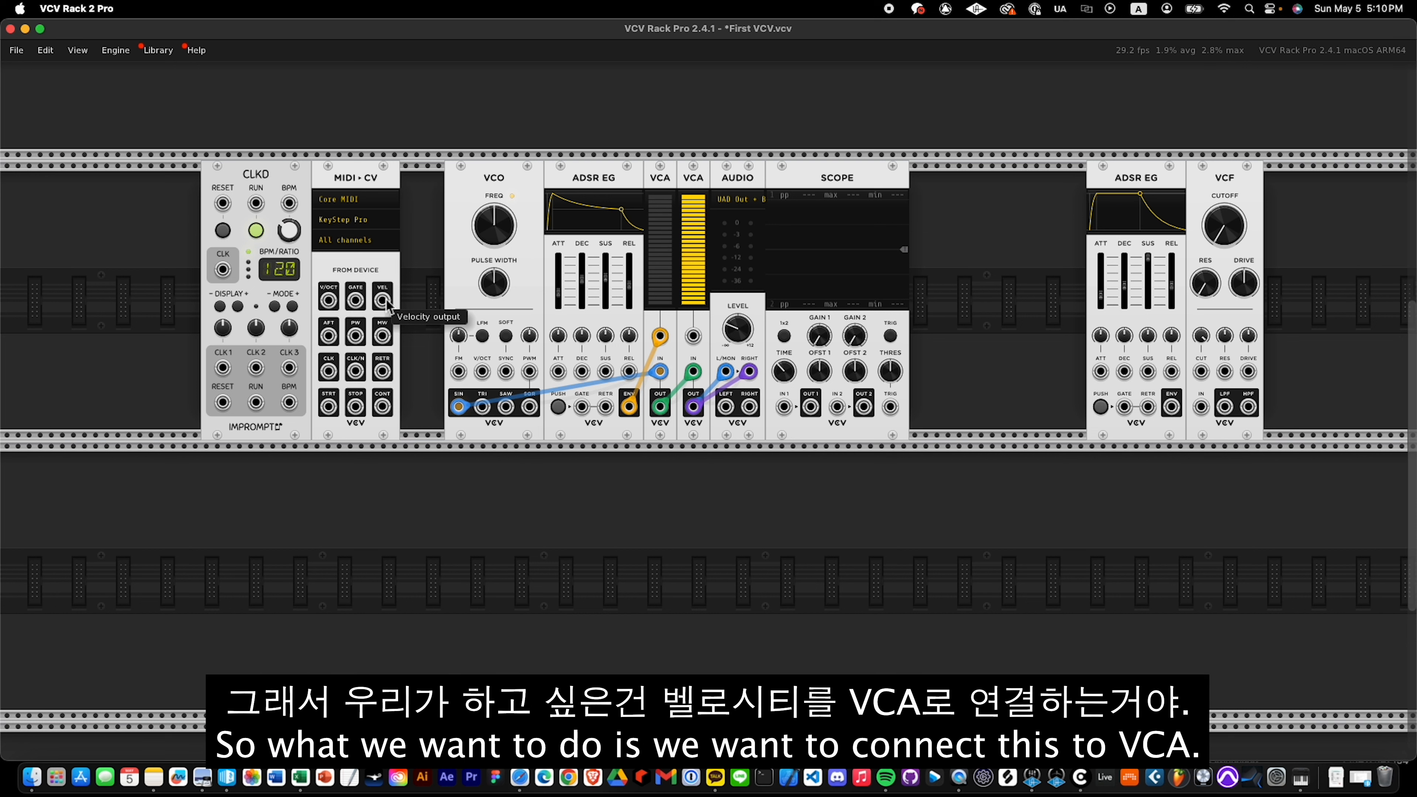
# Route MIDI velocity to the second VCA's CV input and the gate to the first ADSR EG, feeding the first VCA's output into the second.
pyautogui.moveTo(694, 371); pyautogui.dragTo(693, 453)
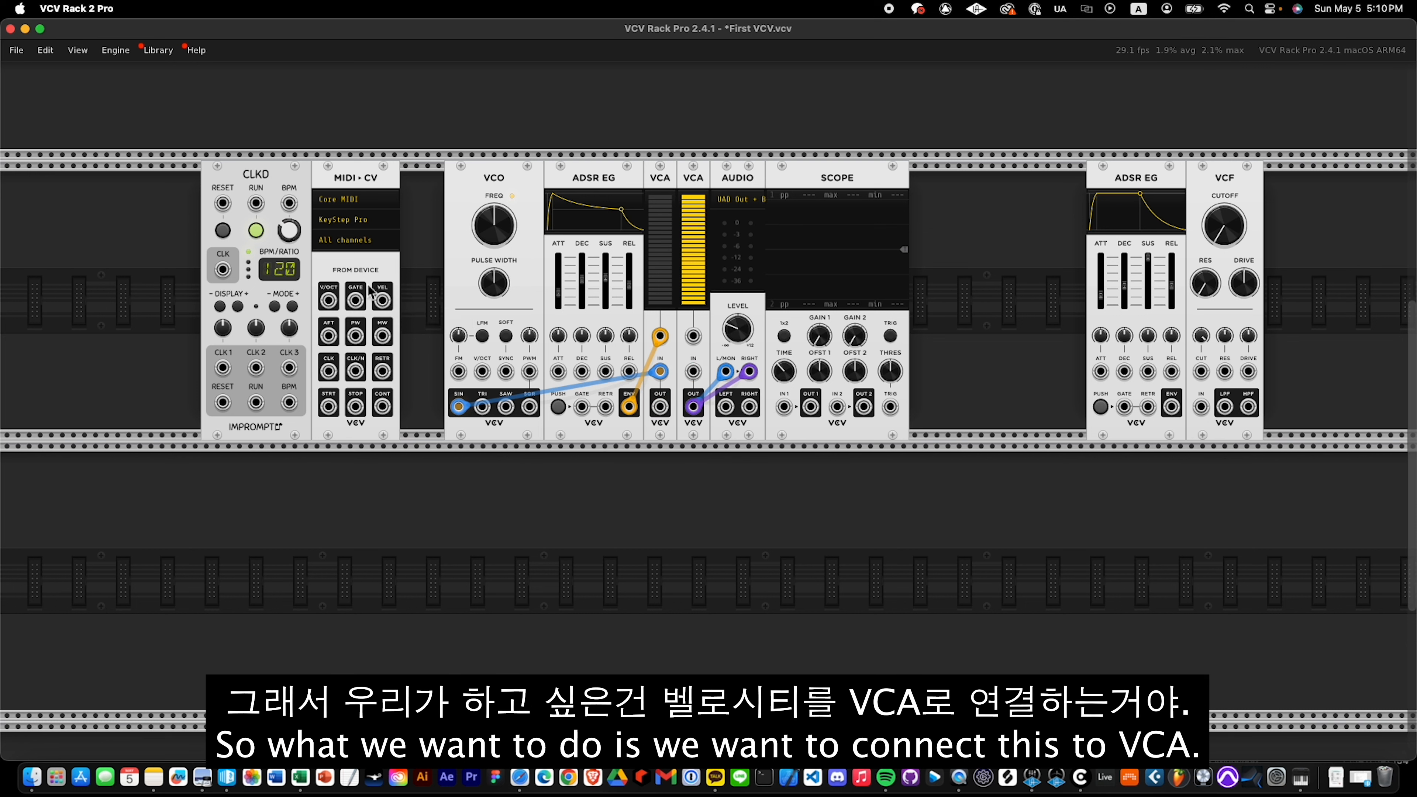
pyautogui.moveTo(383, 300); pyautogui.dragTo(693, 337)
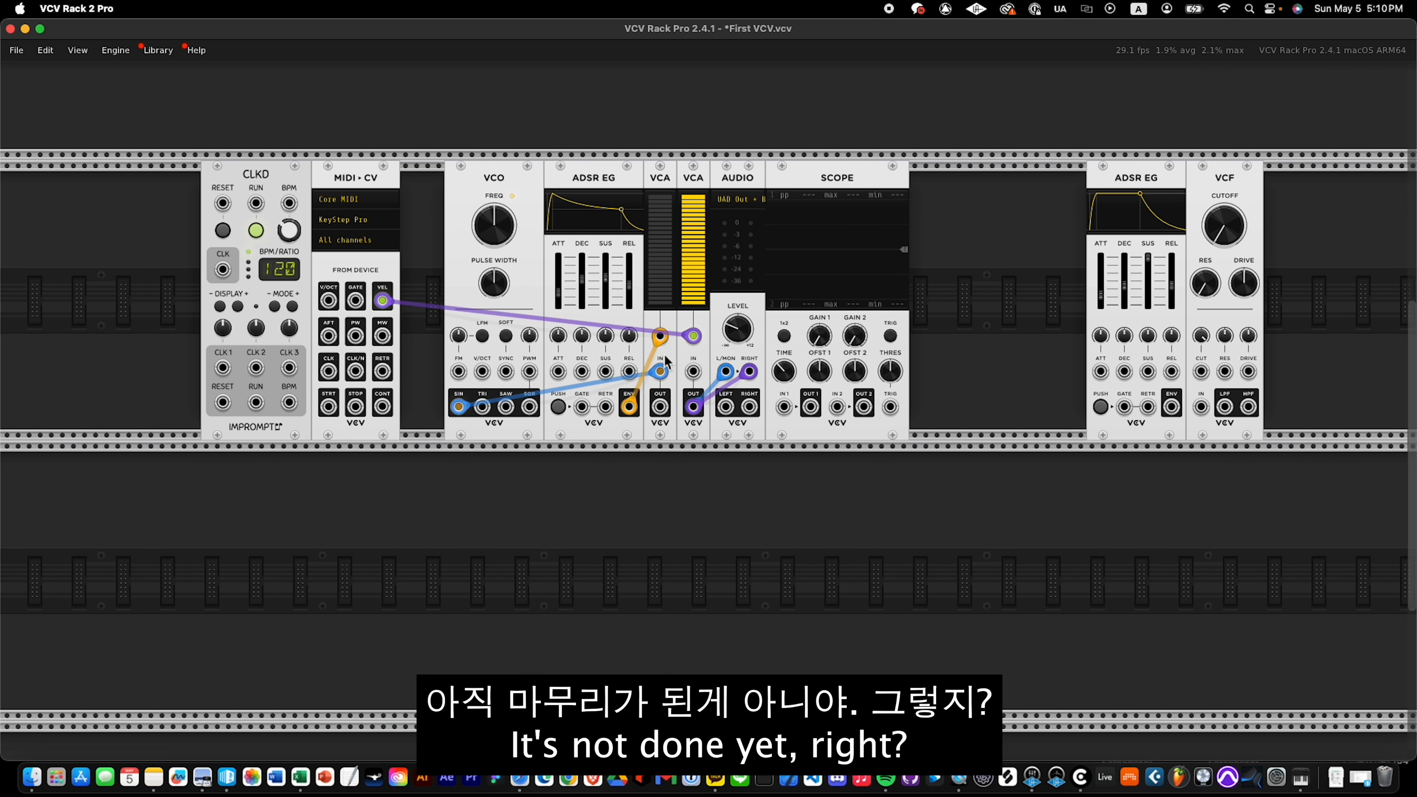
pyautogui.moveTo(356, 300); pyautogui.dragTo(582, 406)
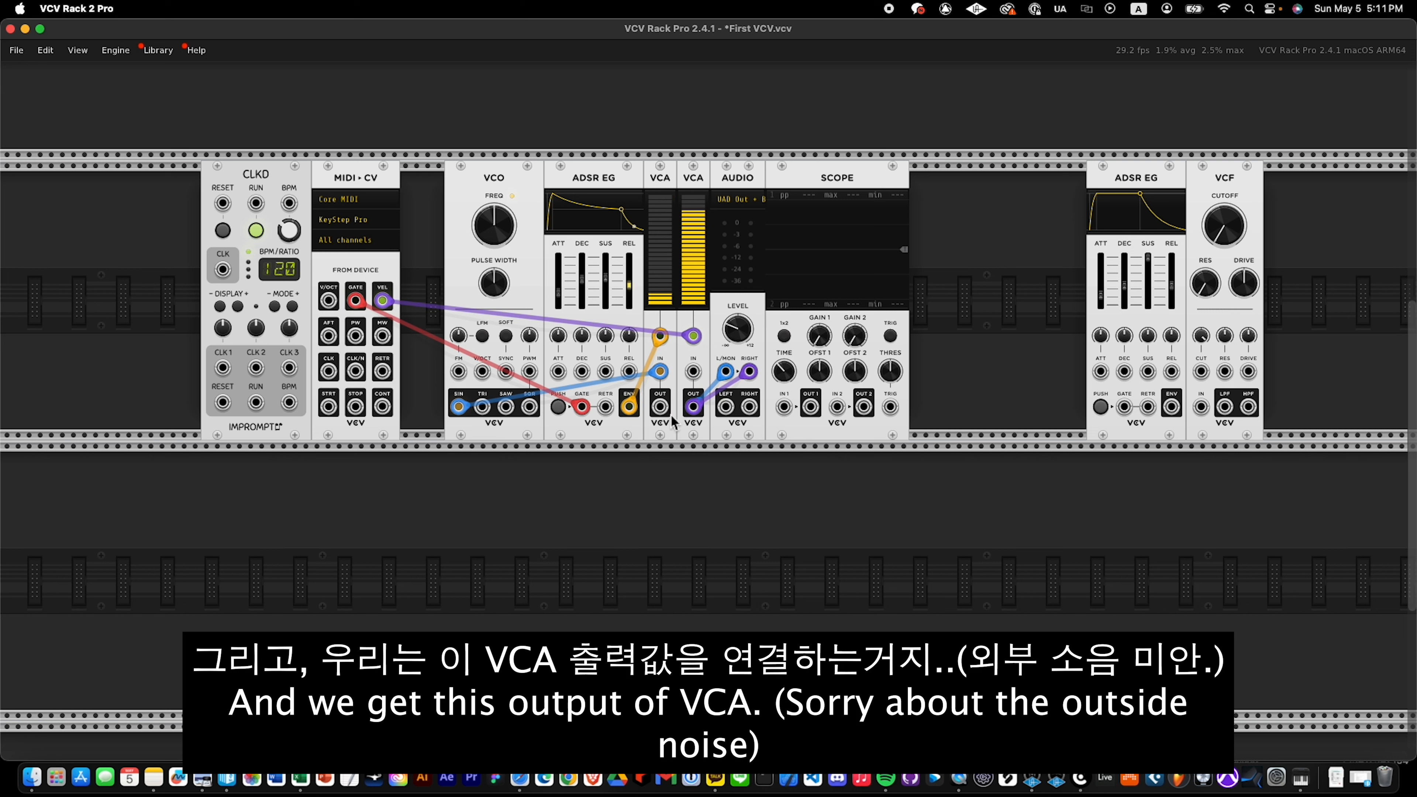
pyautogui.moveTo(660, 407); pyautogui.dragTo(694, 372)
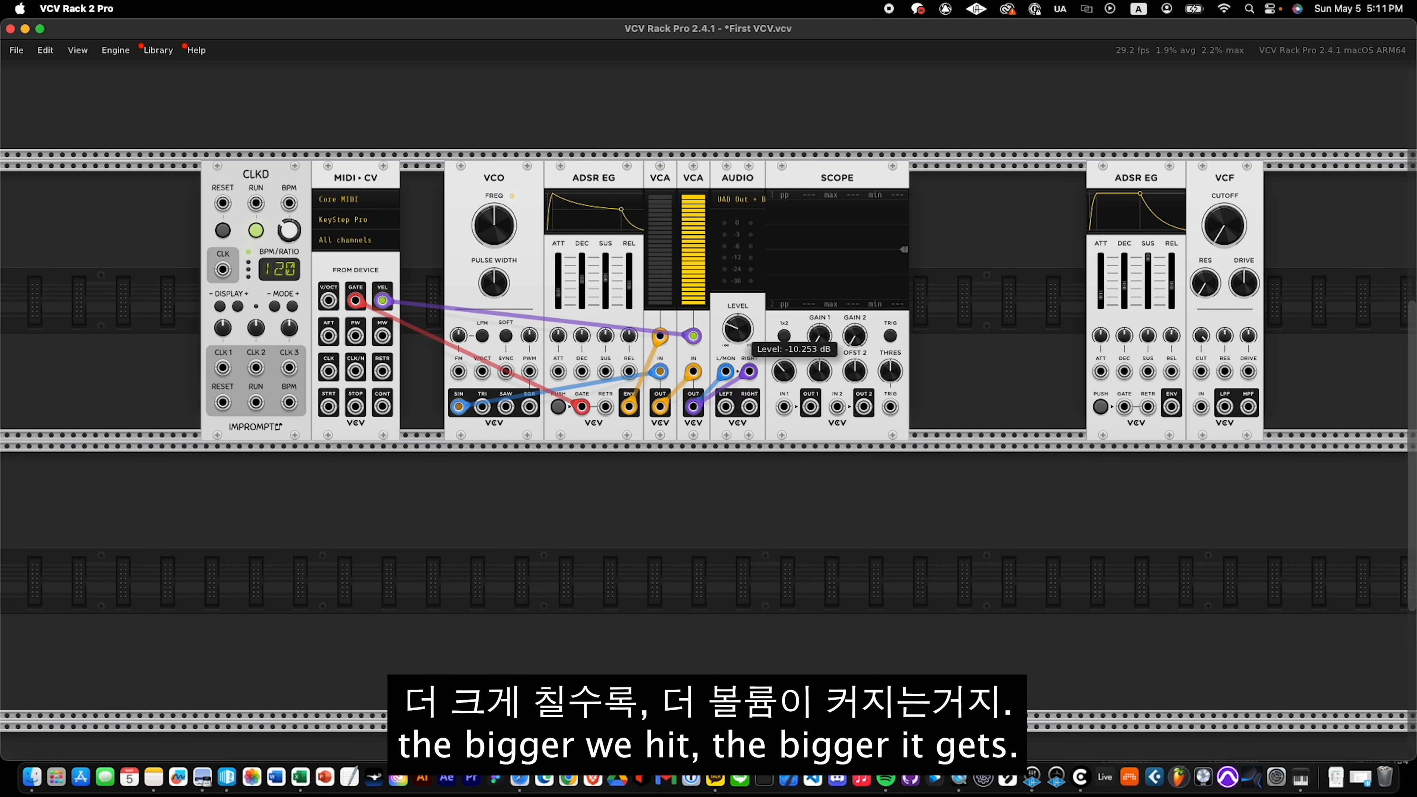
# Raise and lower the audio module's level to hear the velocity response, and unplug the MIDI-CV velocity and gate cables.
pyautogui.moveTo(749, 334); pyautogui.dragTo(774, 387)
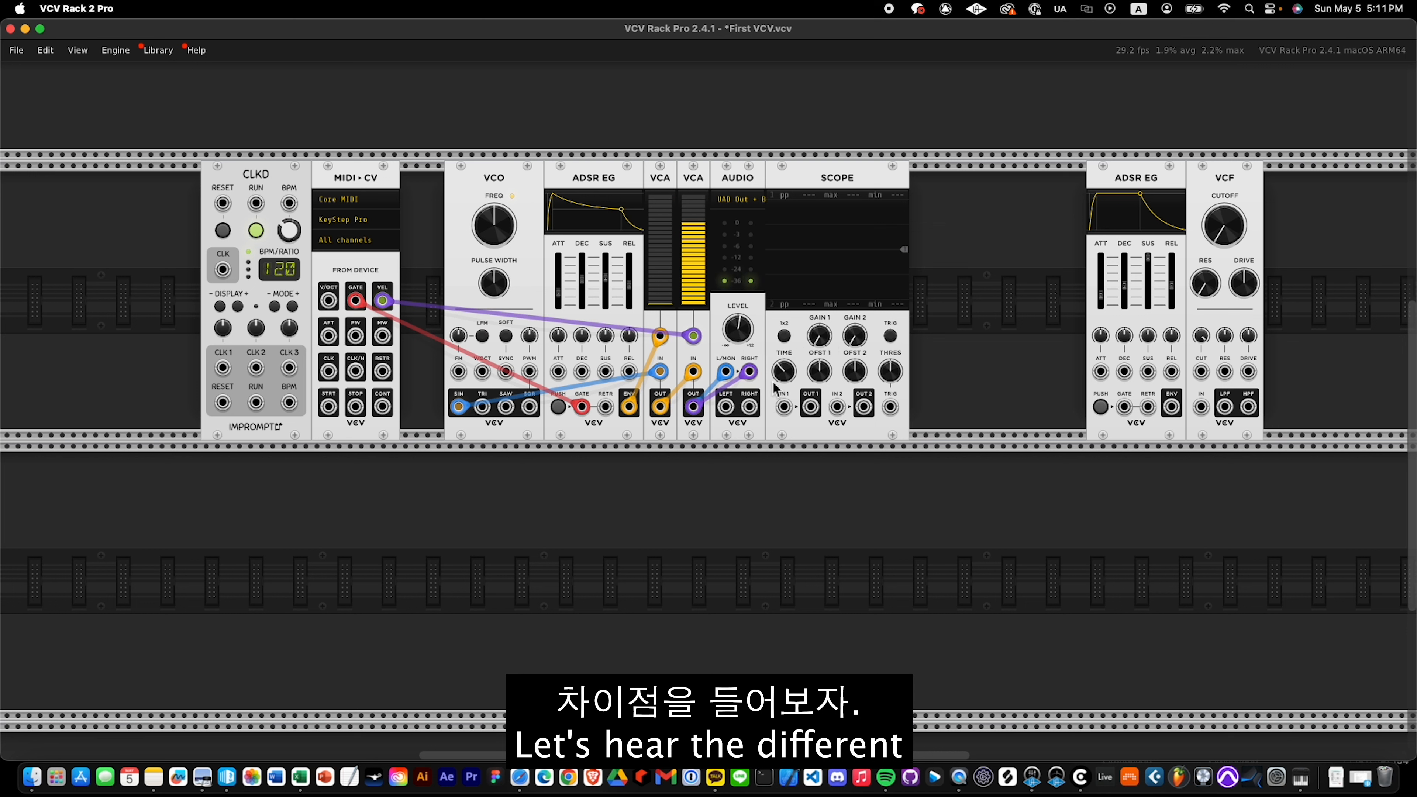
pyautogui.moveTo(744, 329); pyautogui.dragTo(744, 352)
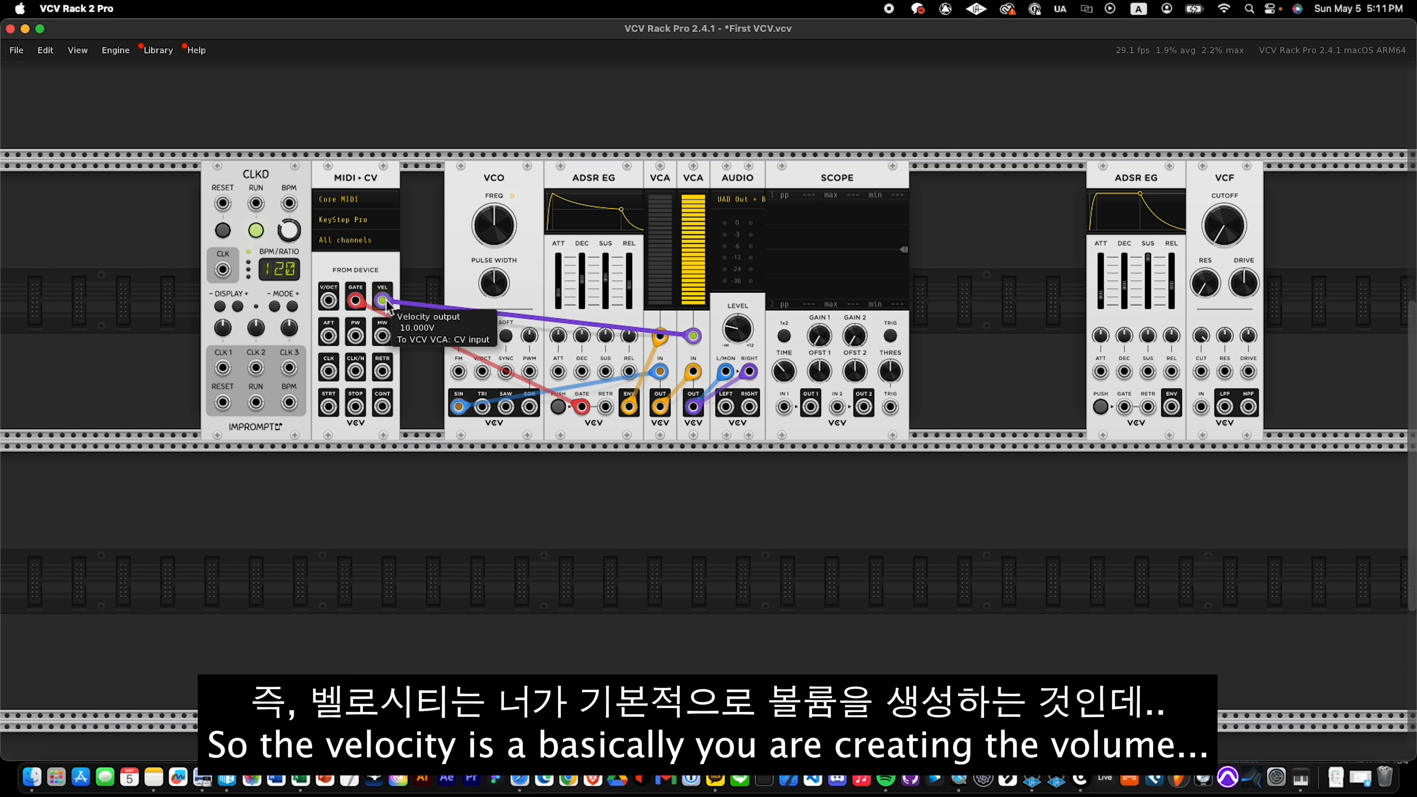
pyautogui.moveTo(383, 303); pyautogui.dragTo(435, 291)
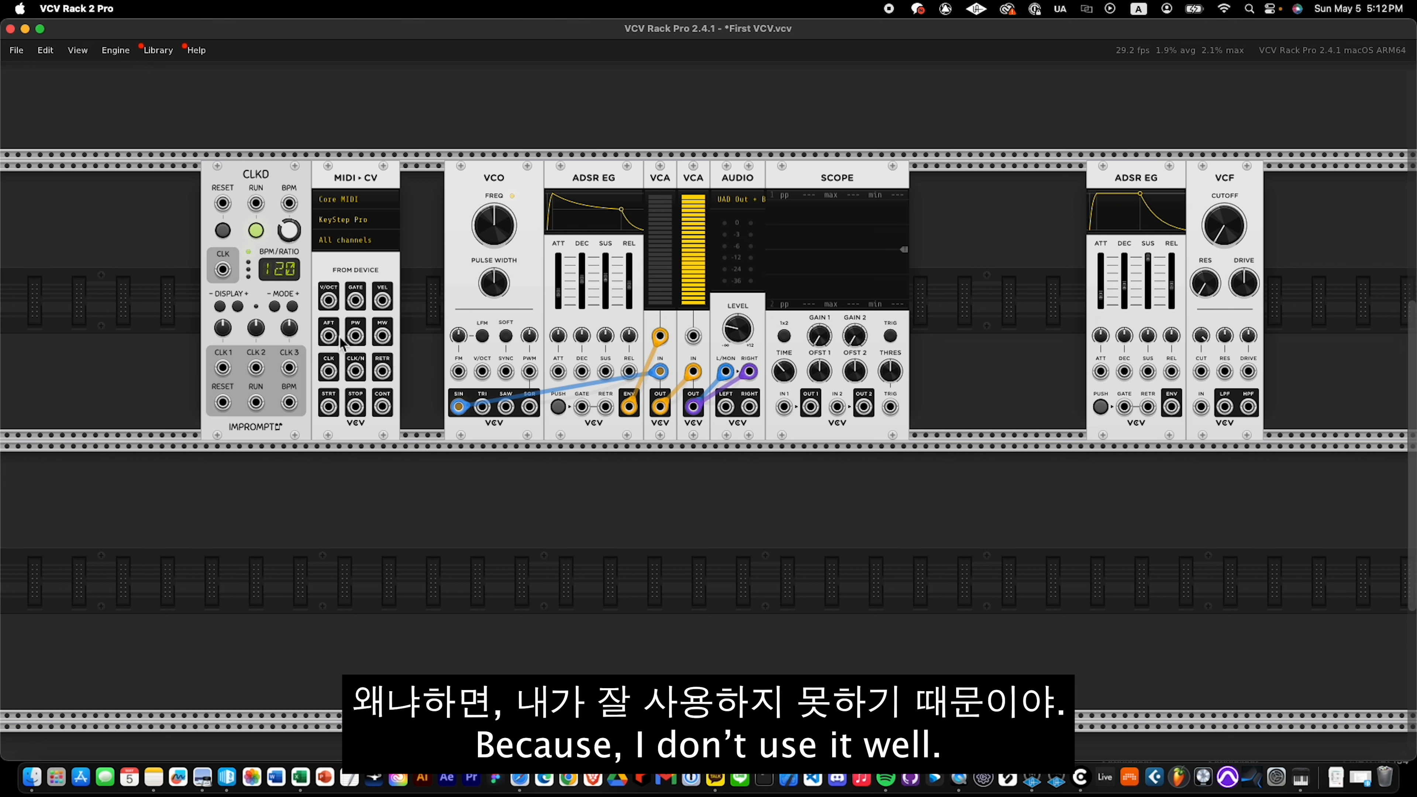
# Patch the MIDI-CV pitch wheel and mod wheel outputs in turn into the scope's channel 1 input.
pyautogui.moveTo(356, 338); pyautogui.dragTo(785, 409)
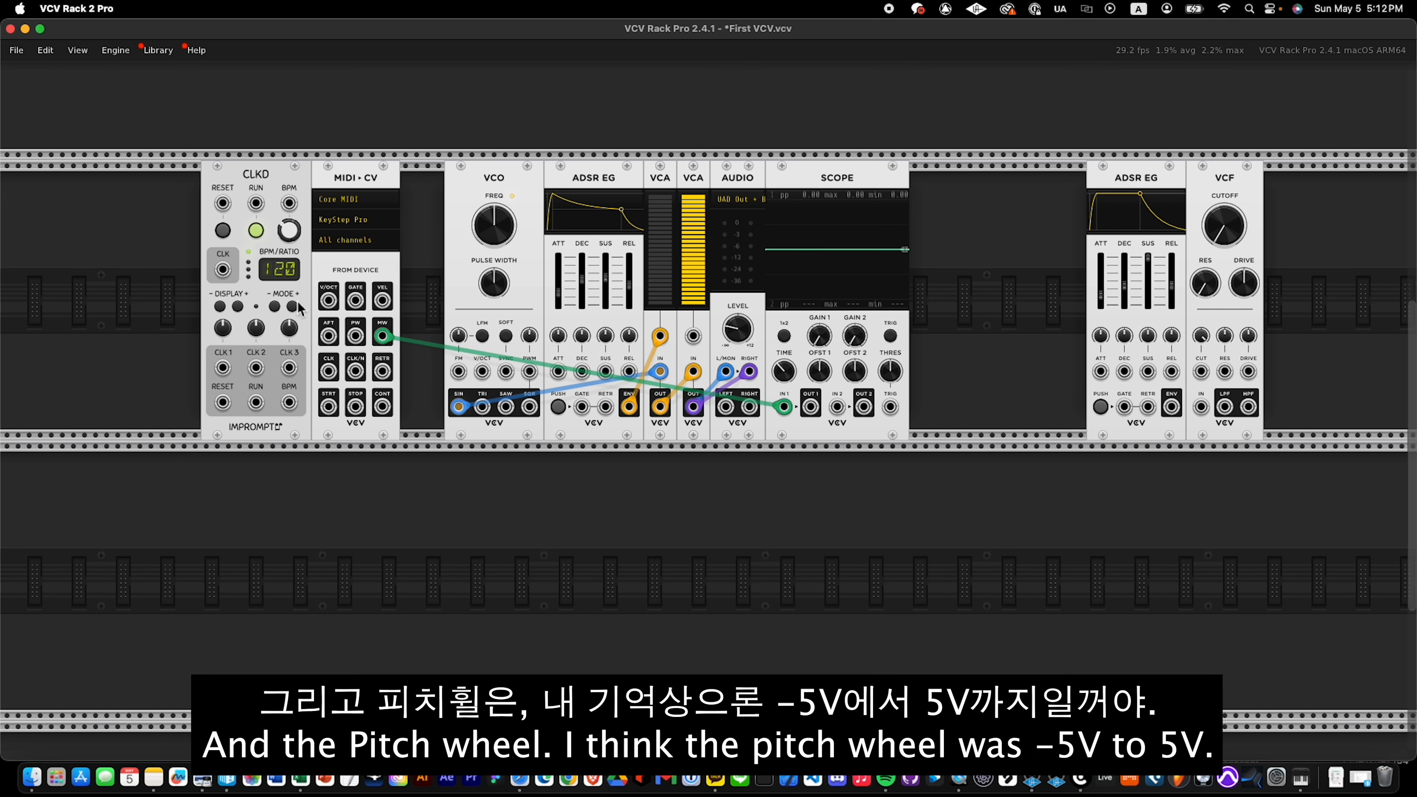
pyautogui.moveTo(383, 336); pyautogui.dragTo(356, 335)
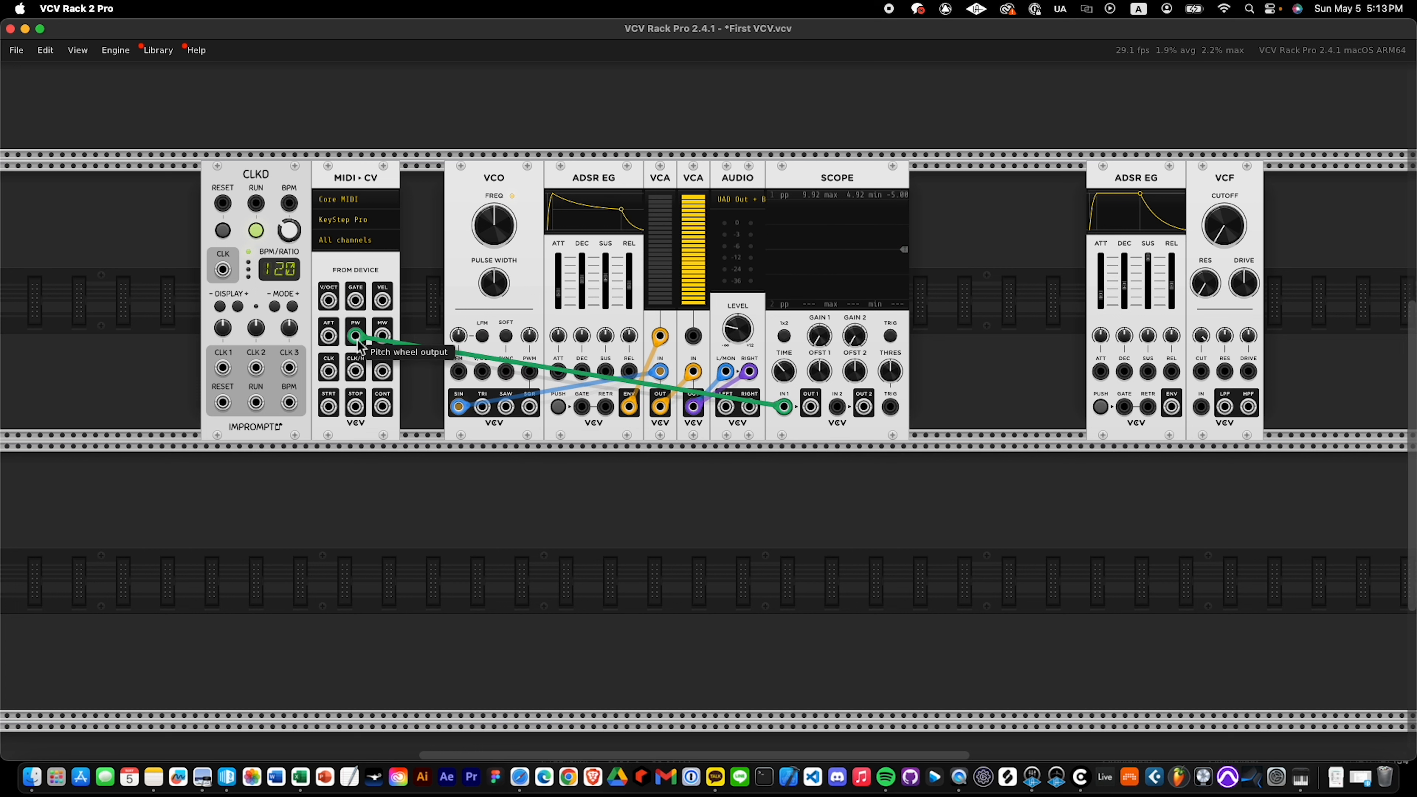
# Examine the MIDI-CV clock output on scope channel 1, and replace it with the CLKD module's CLK 1 output.
pyautogui.moveTo(355, 337); pyautogui.dragTo(328, 372)
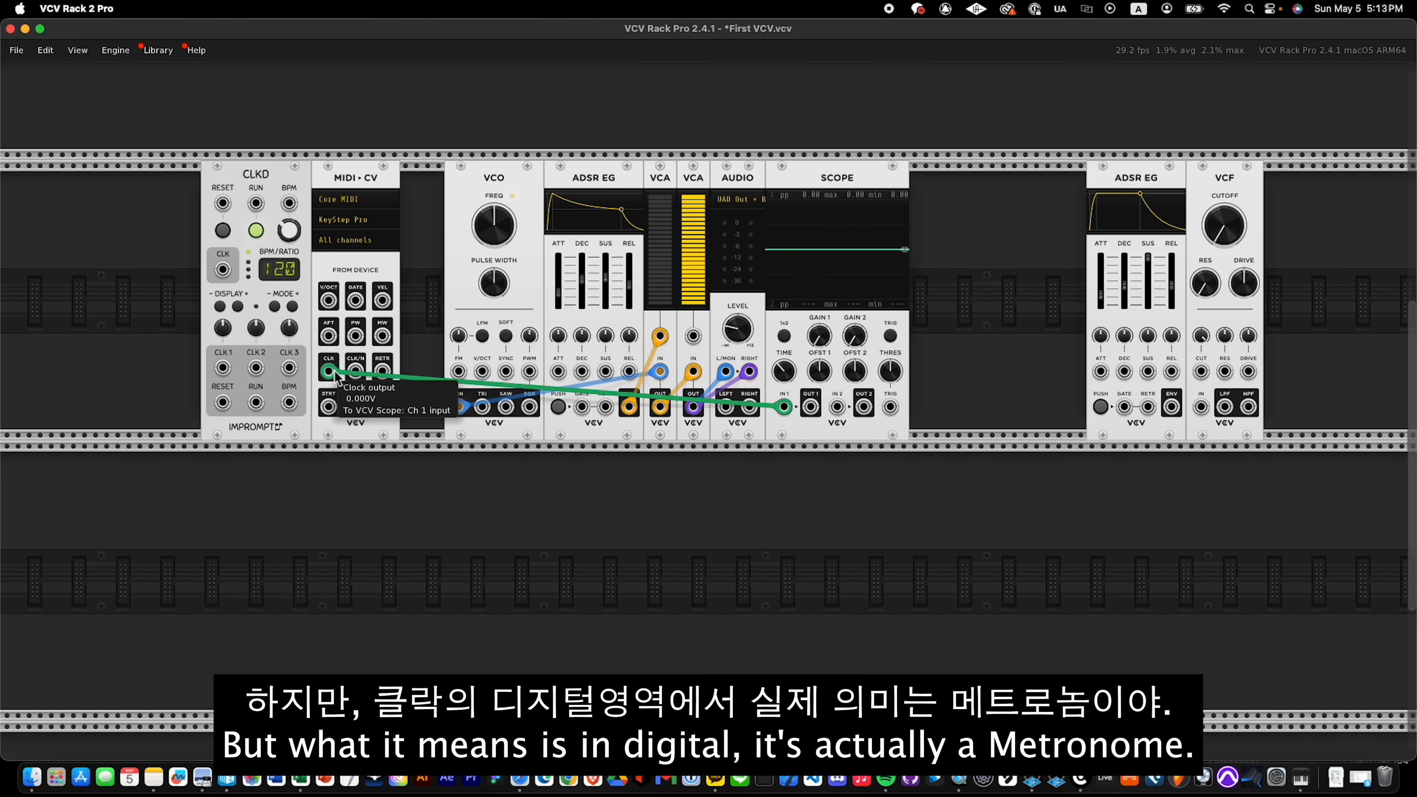
pyautogui.moveTo(336, 377)
pyautogui.mouseDown()
pyautogui.moveTo(390, 414)
pyautogui.moveTo(364, 453)
pyautogui.moveTo(199, 396)
pyautogui.moveTo(831, 421)
pyautogui.moveTo(784, 407)
pyautogui.mouseUp()
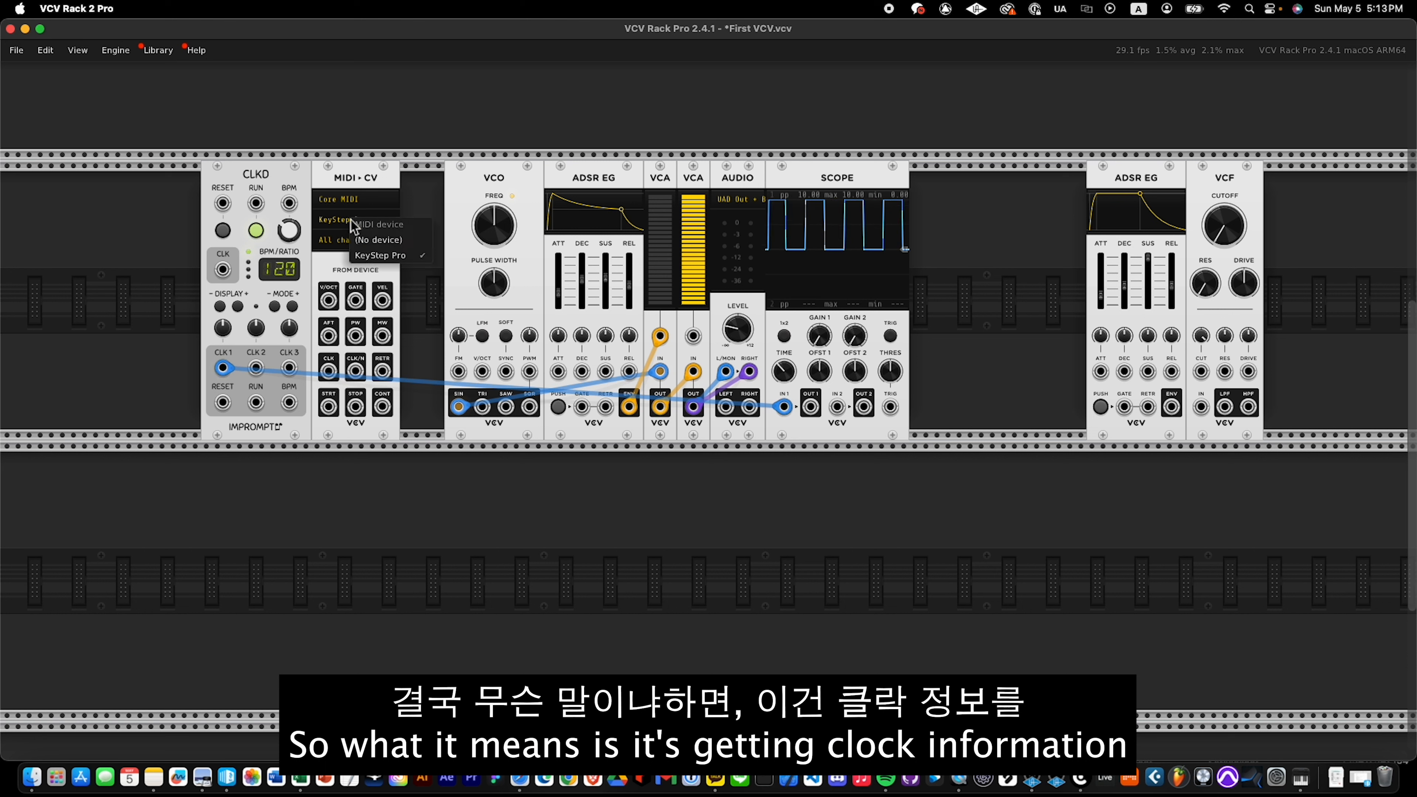
# Check the MIDI-CV module's driver choices and reselect KeyStep Pro as its MIDI device.
pyautogui.click(352, 204)
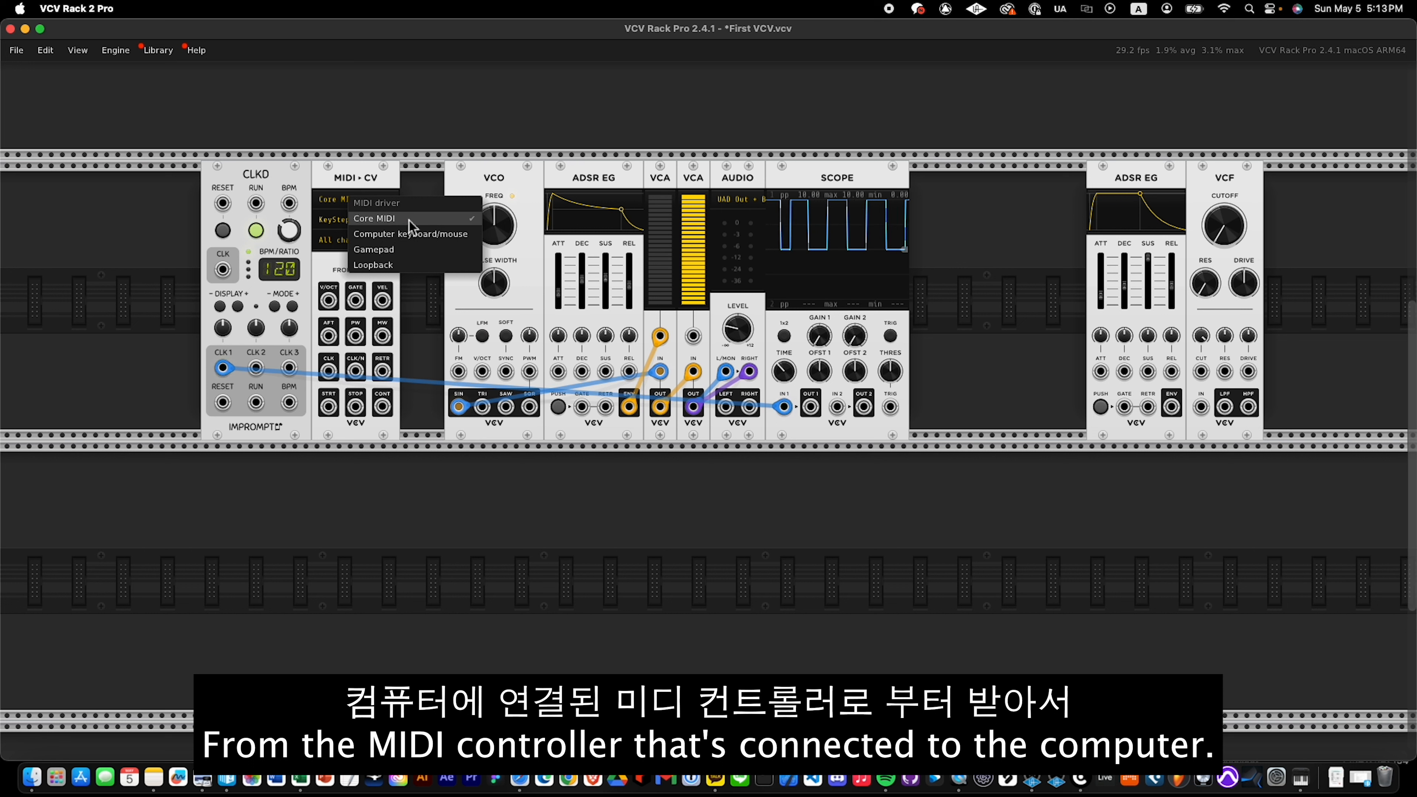
pyautogui.click(346, 219)
pyautogui.click(346, 219)
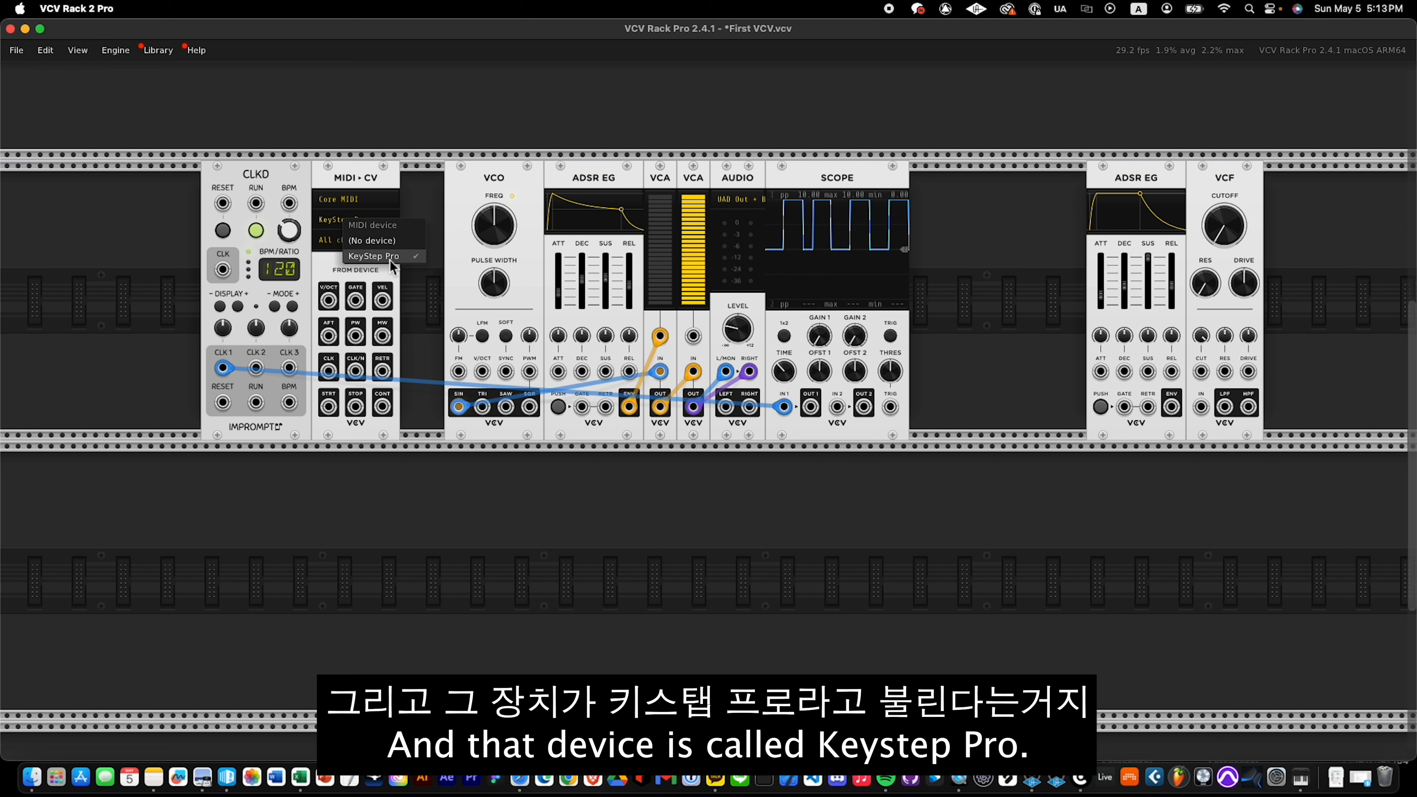
pyautogui.click(322, 221)
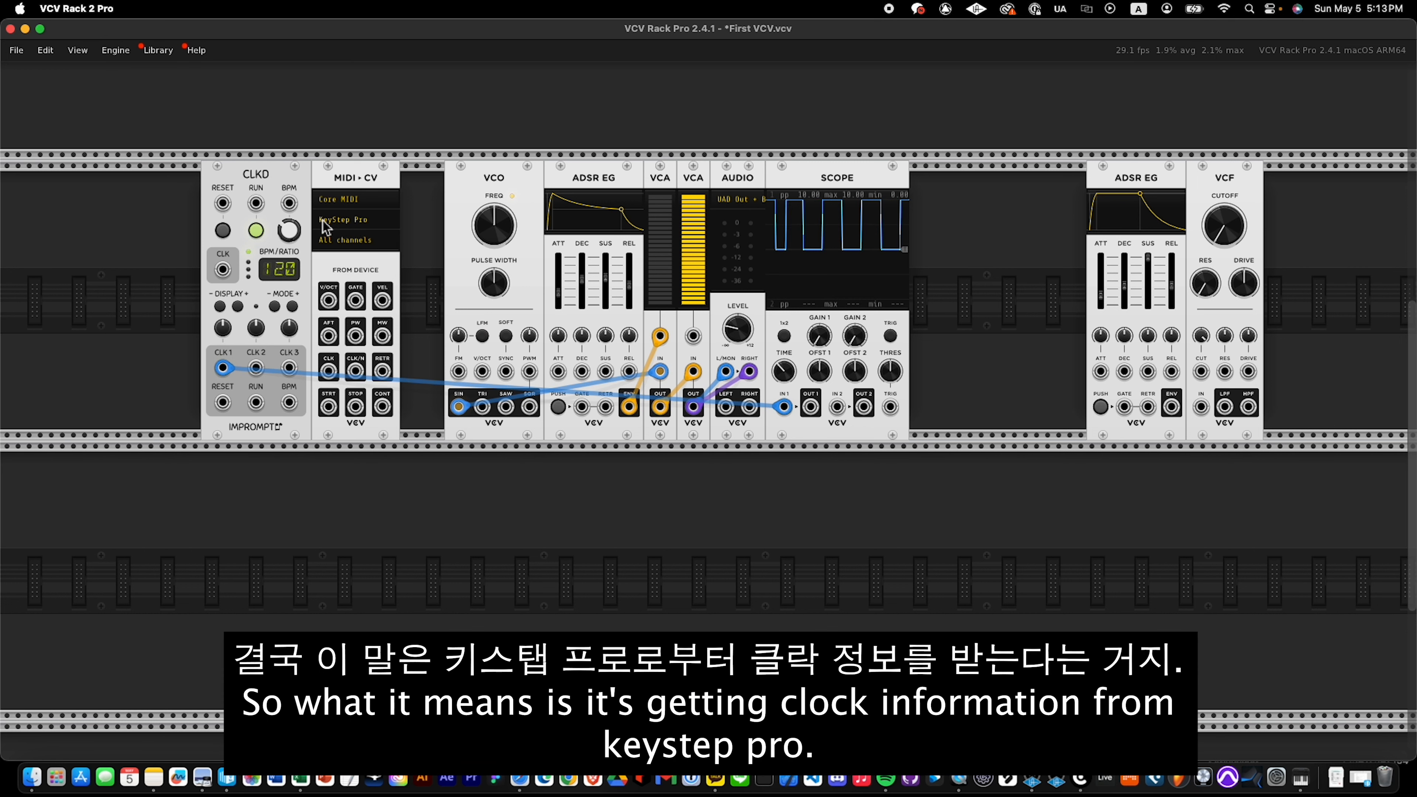
pyautogui.click(355, 219)
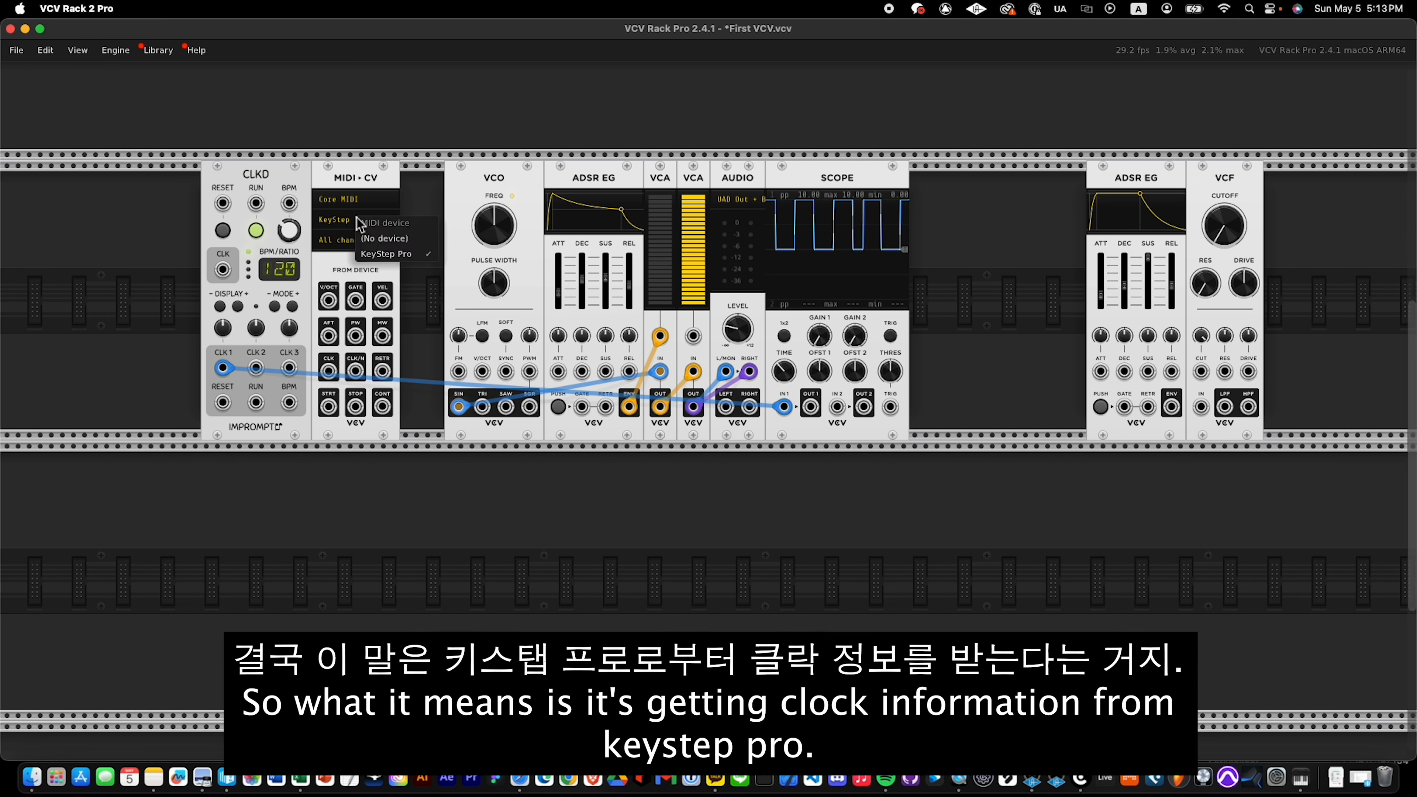
pyautogui.click(405, 258)
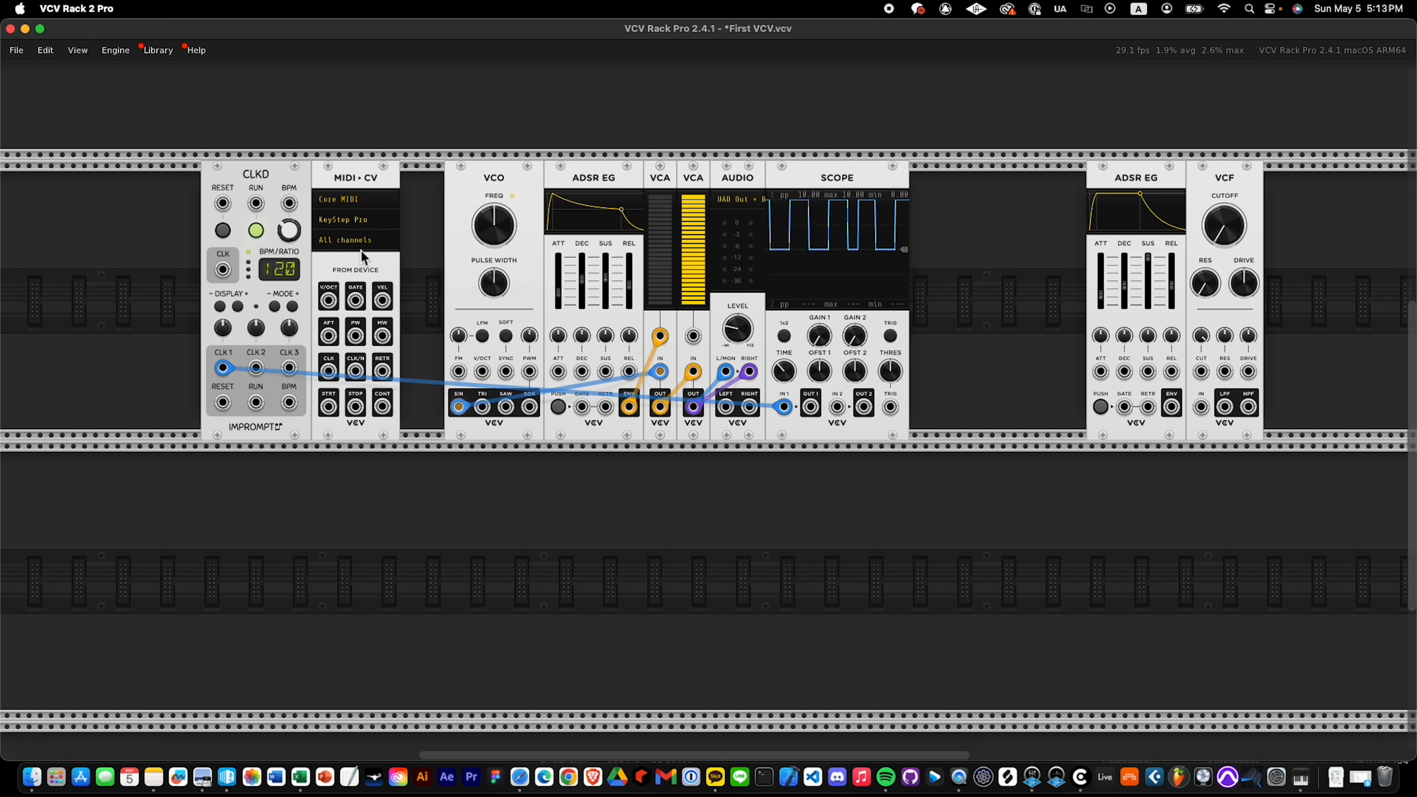
# Move the scope cable from CLKD's CLK 1 to the MIDI-CV clock output and adjust the scope's time setting.
pyautogui.moveTo(222, 368); pyautogui.dragTo(328, 370)
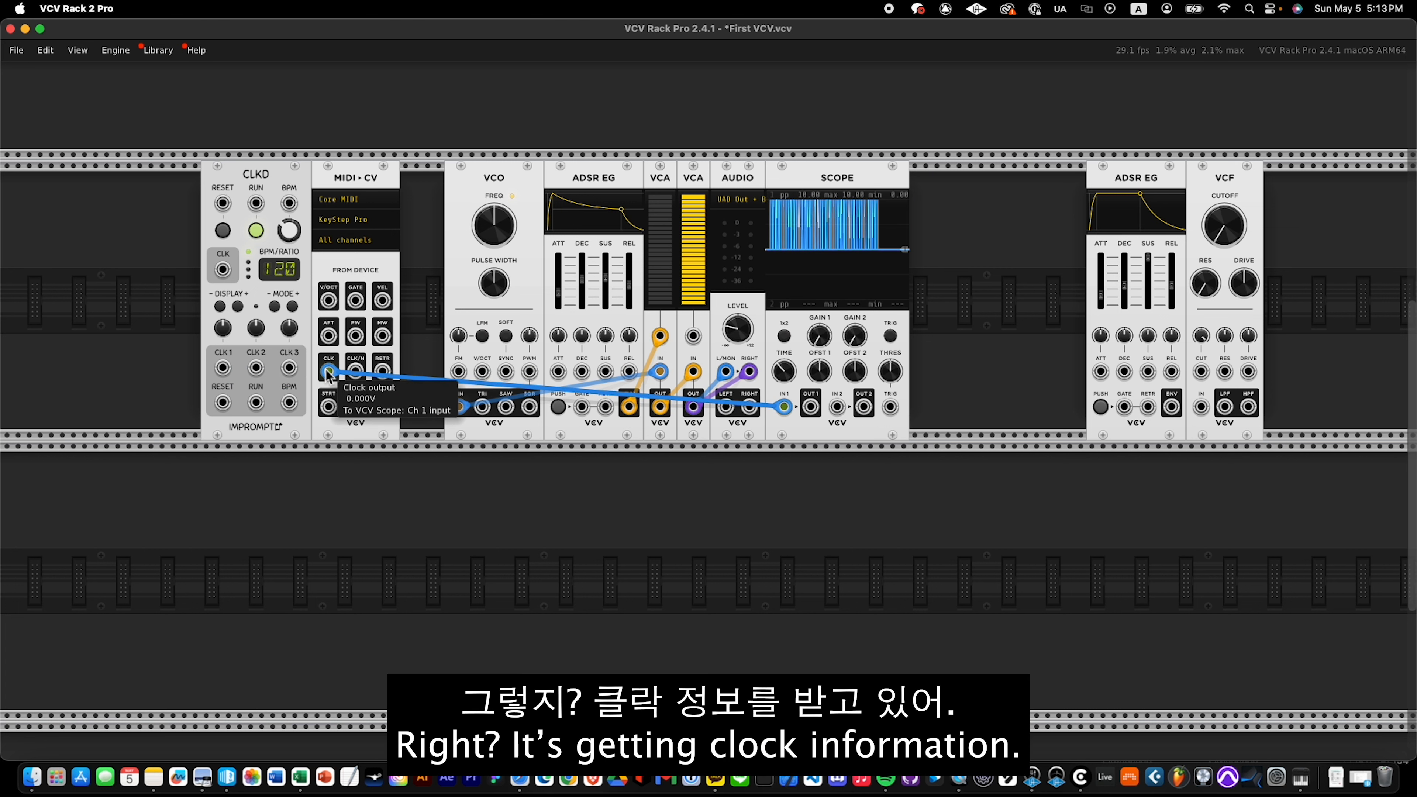
pyautogui.moveTo(785, 372)
pyautogui.mouseDown()
pyautogui.moveTo(785, 389)
pyautogui.moveTo(785, 366)
pyautogui.mouseUp()
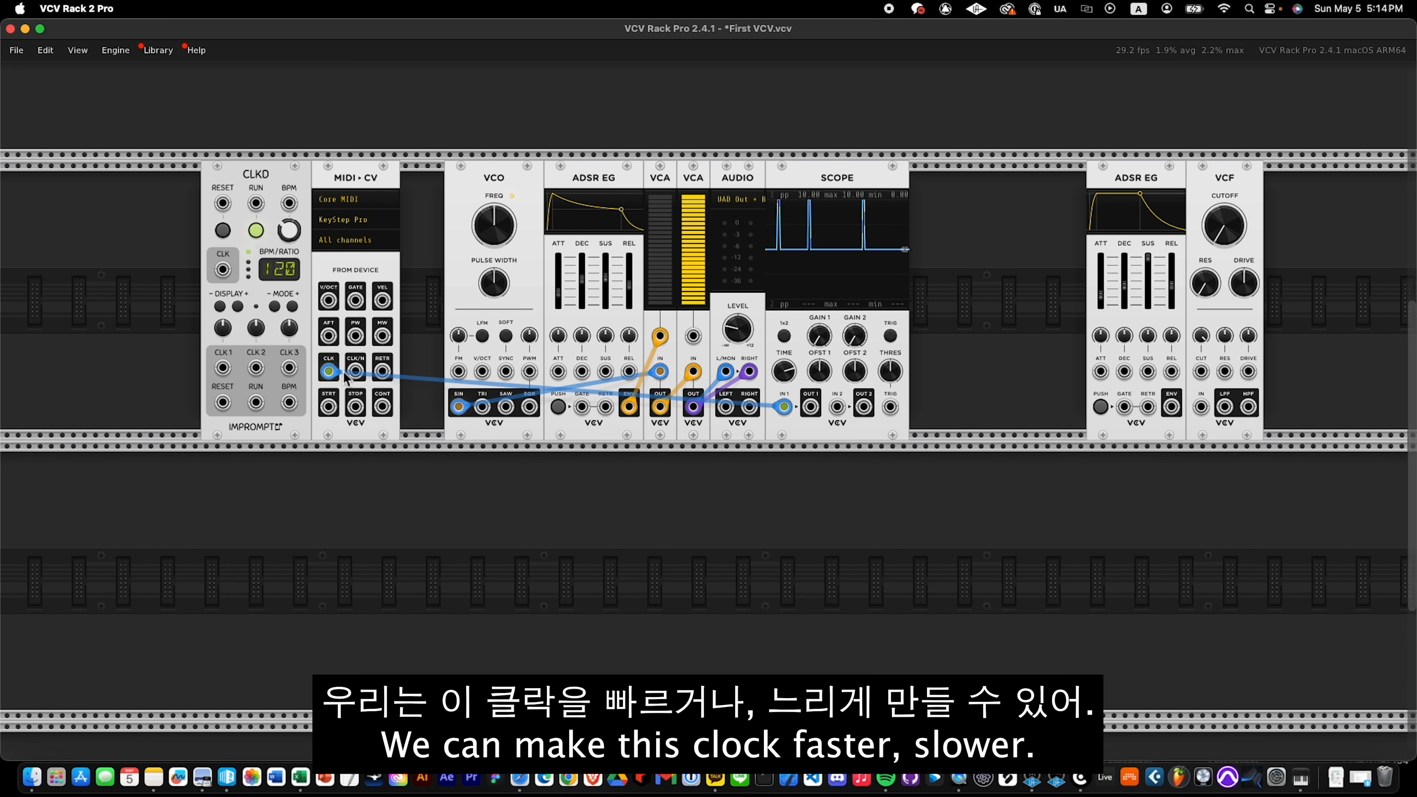
# Move the scope cable to the MIDI-CV CLK/N output and review the available CLK/N divider note values.
pyautogui.moveTo(328, 371); pyautogui.dragTo(356, 372)
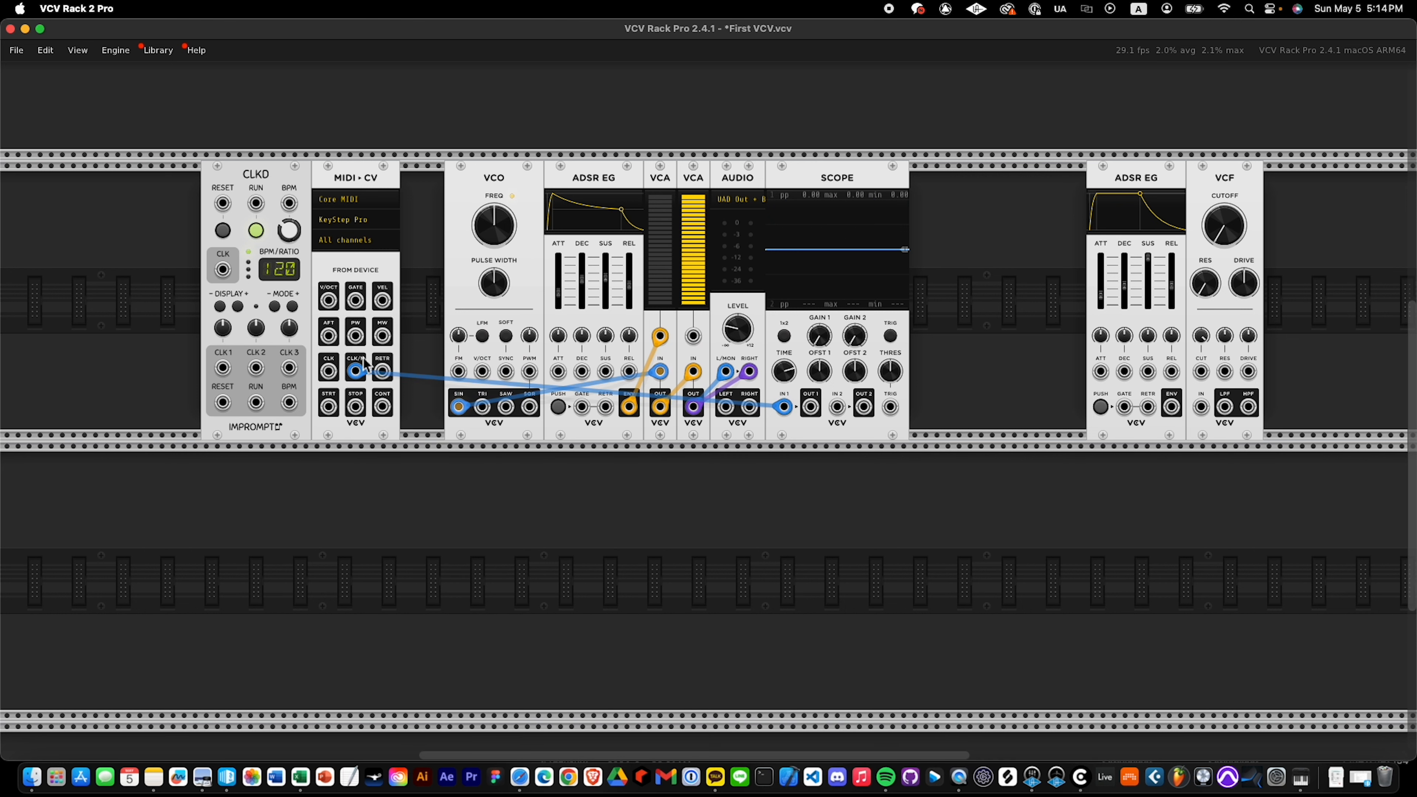
pyautogui.rightClick(364, 362)
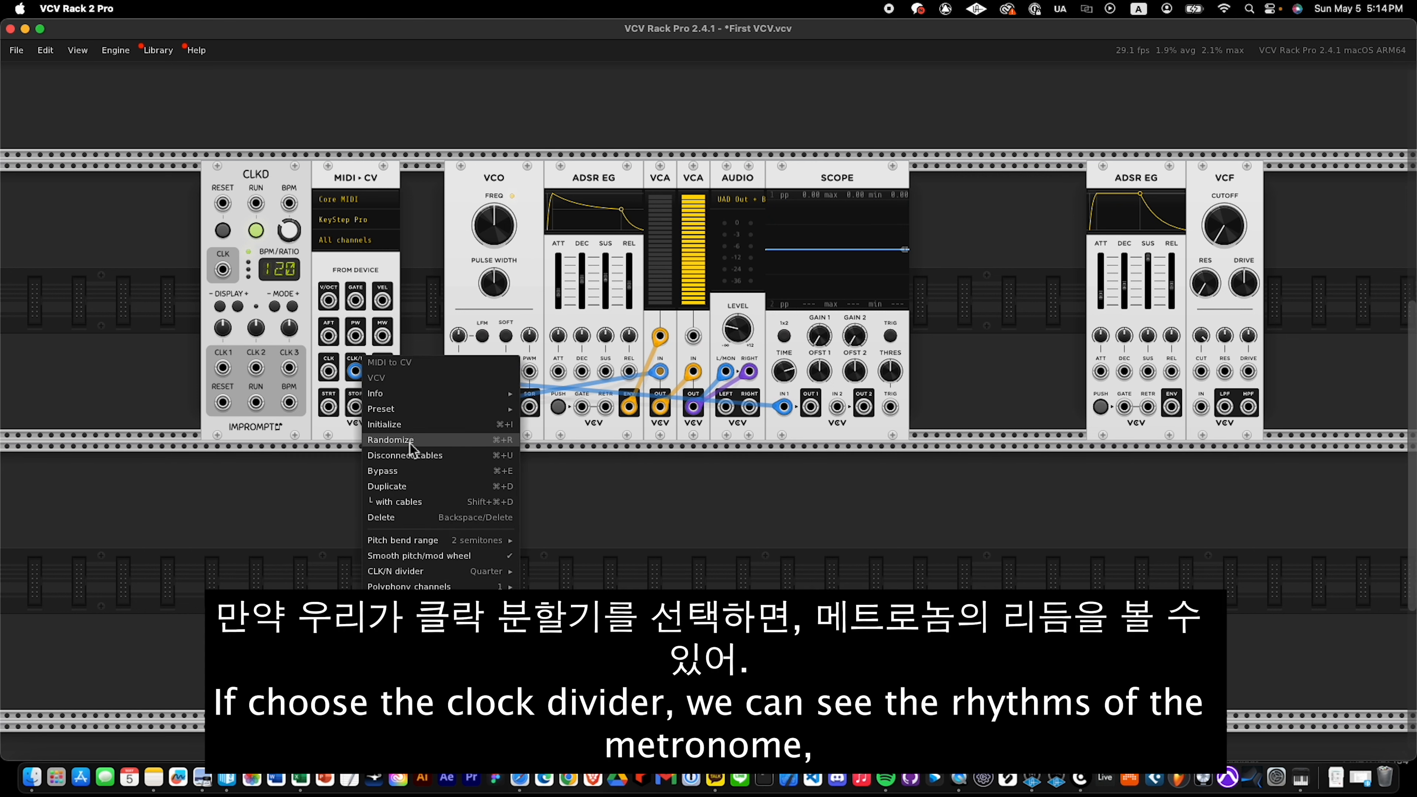
pyautogui.moveTo(463, 567)
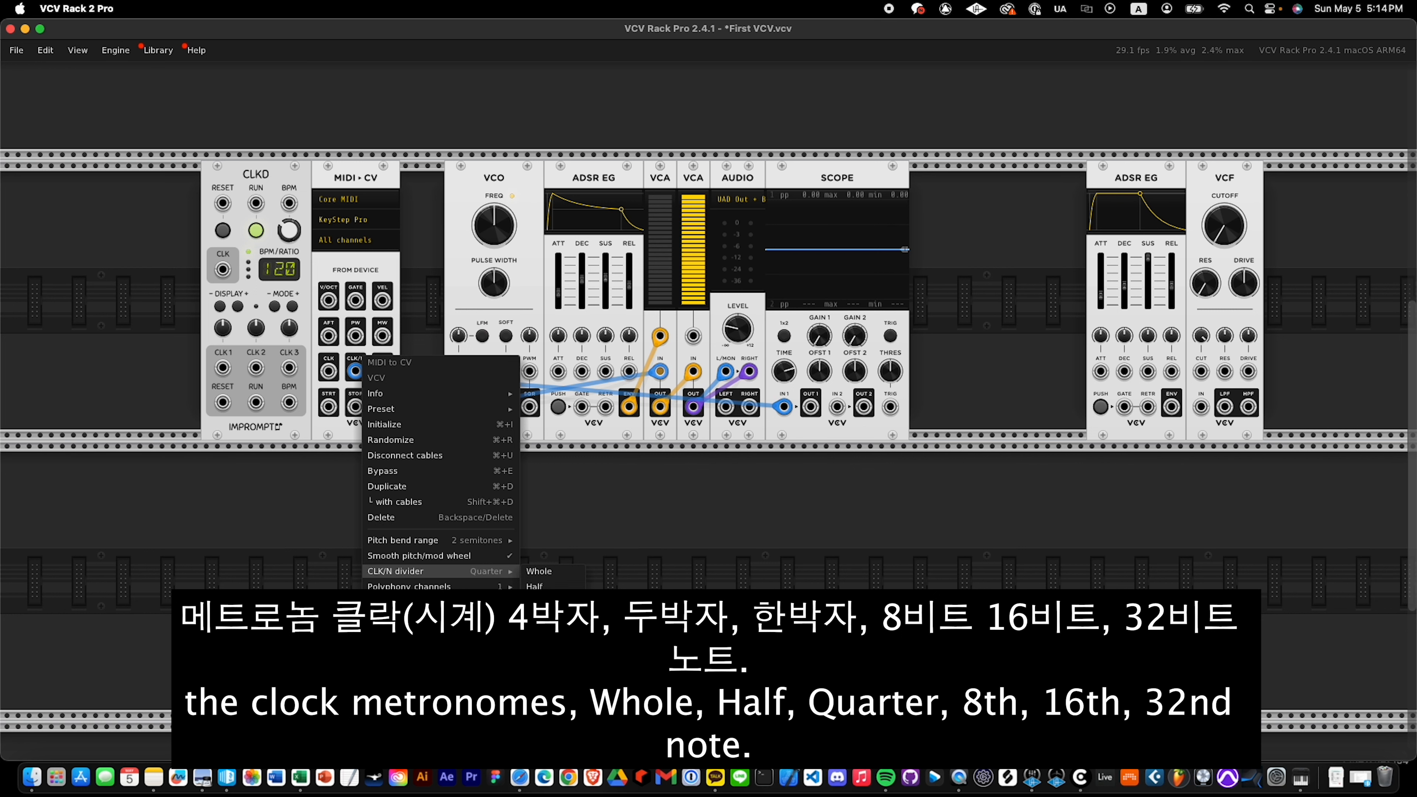
pyautogui.click(347, 394)
pyautogui.moveTo(356, 372)
pyautogui.mouseDown()
pyautogui.moveTo(370, 369)
pyautogui.moveTo(355, 372)
pyautogui.mouseUp()
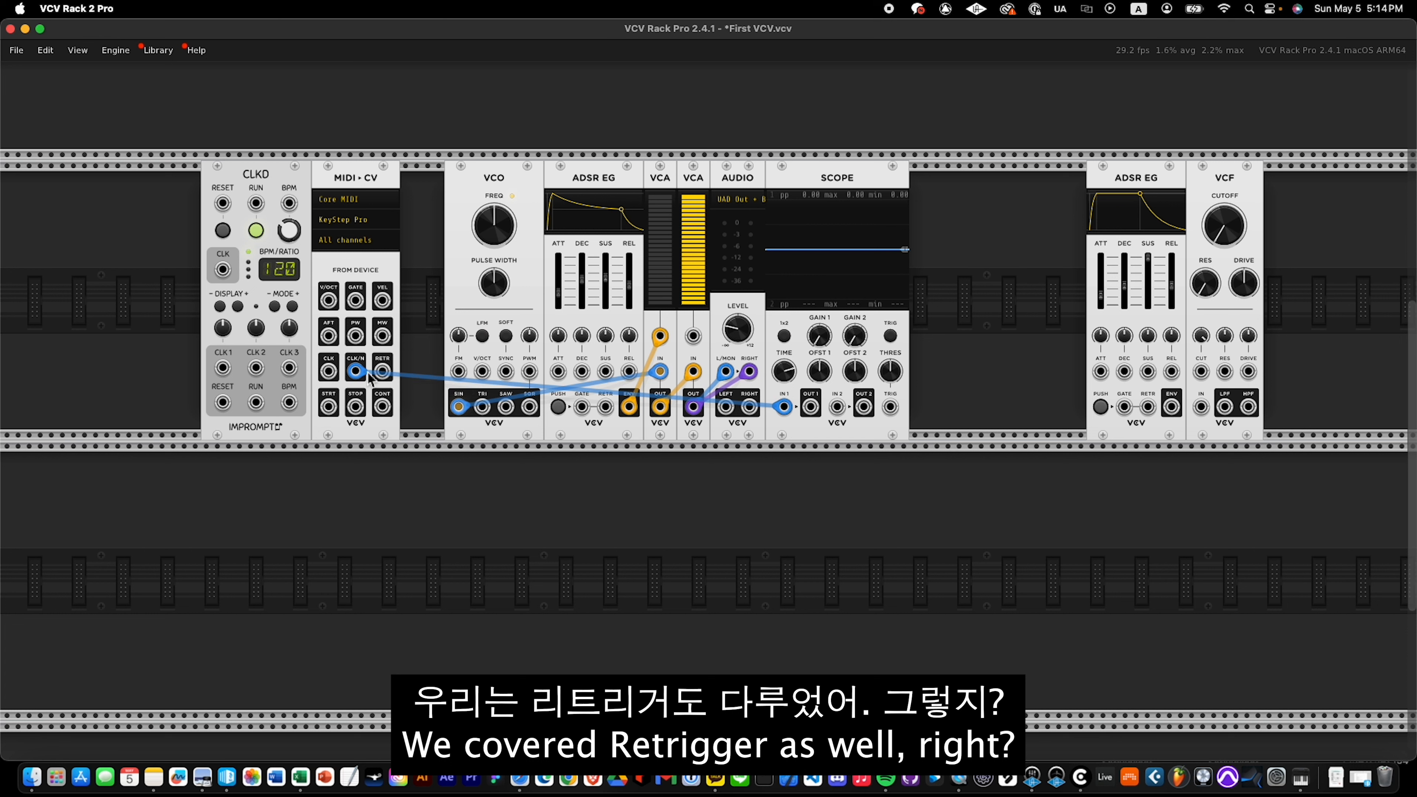
# Examine the MIDI-CV retrigger output on the scope, shifting the Scope module slightly to the right, and remove the cable.
pyautogui.moveTo(357, 375); pyautogui.dragTo(388, 374)
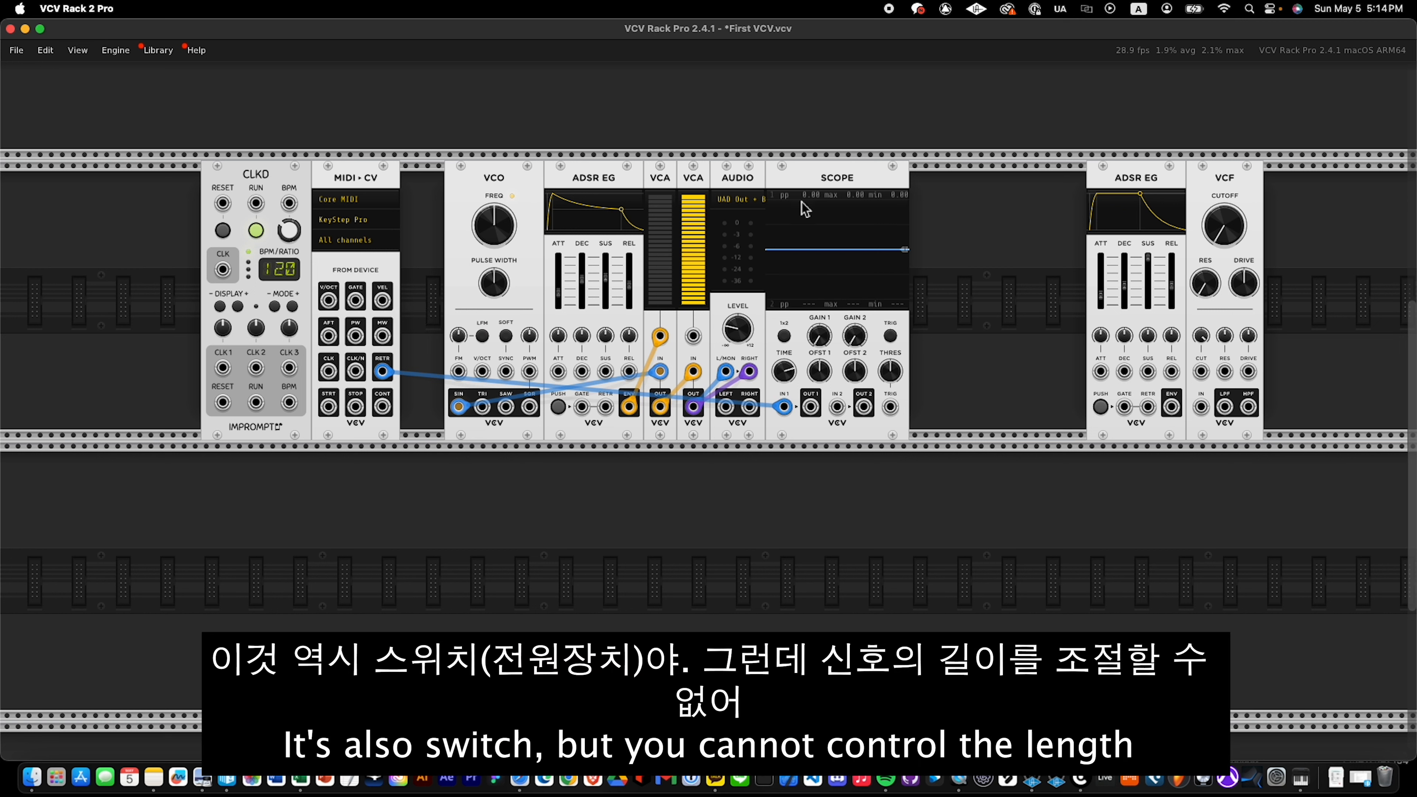
pyautogui.moveTo(806, 209)
pyautogui.mouseDown()
pyautogui.moveTo(844, 203)
pyautogui.moveTo(816, 211)
pyautogui.mouseUp()
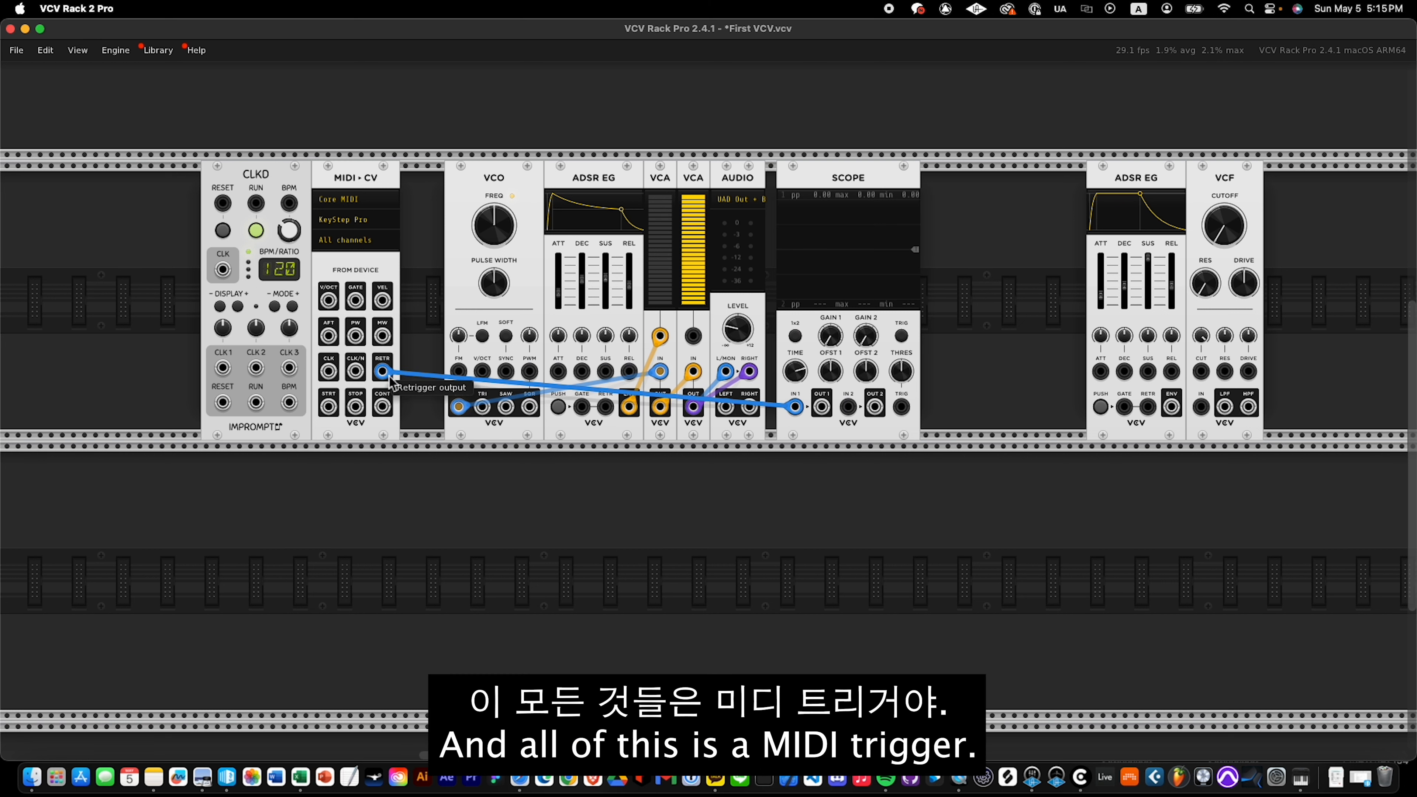
pyautogui.moveTo(382, 372); pyautogui.dragTo(357, 439)
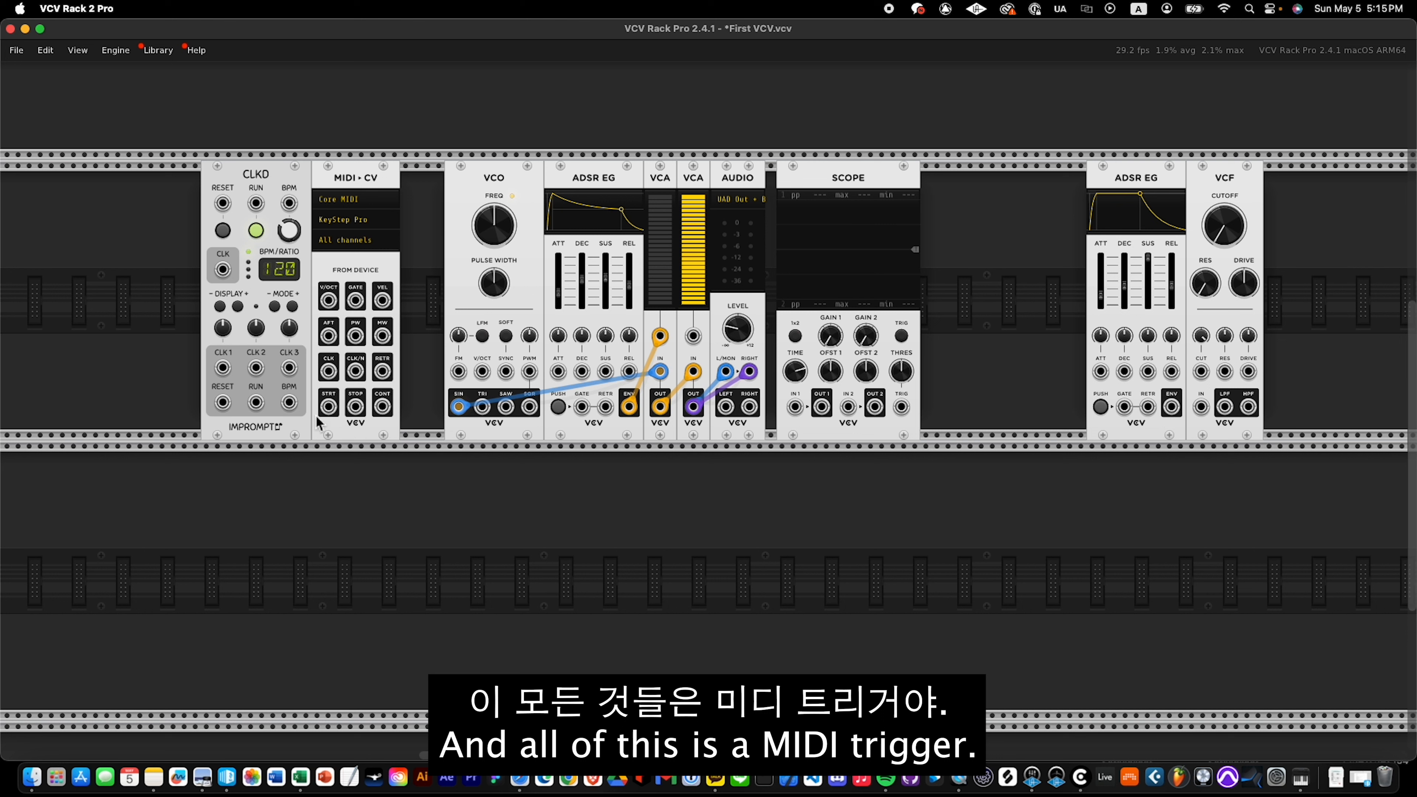
# Open the MIDI-CV module's user manual in the browser to read about its STRT, STOP and CONT outputs, and minimize the browser window.
pyautogui.rightClick(343, 385)
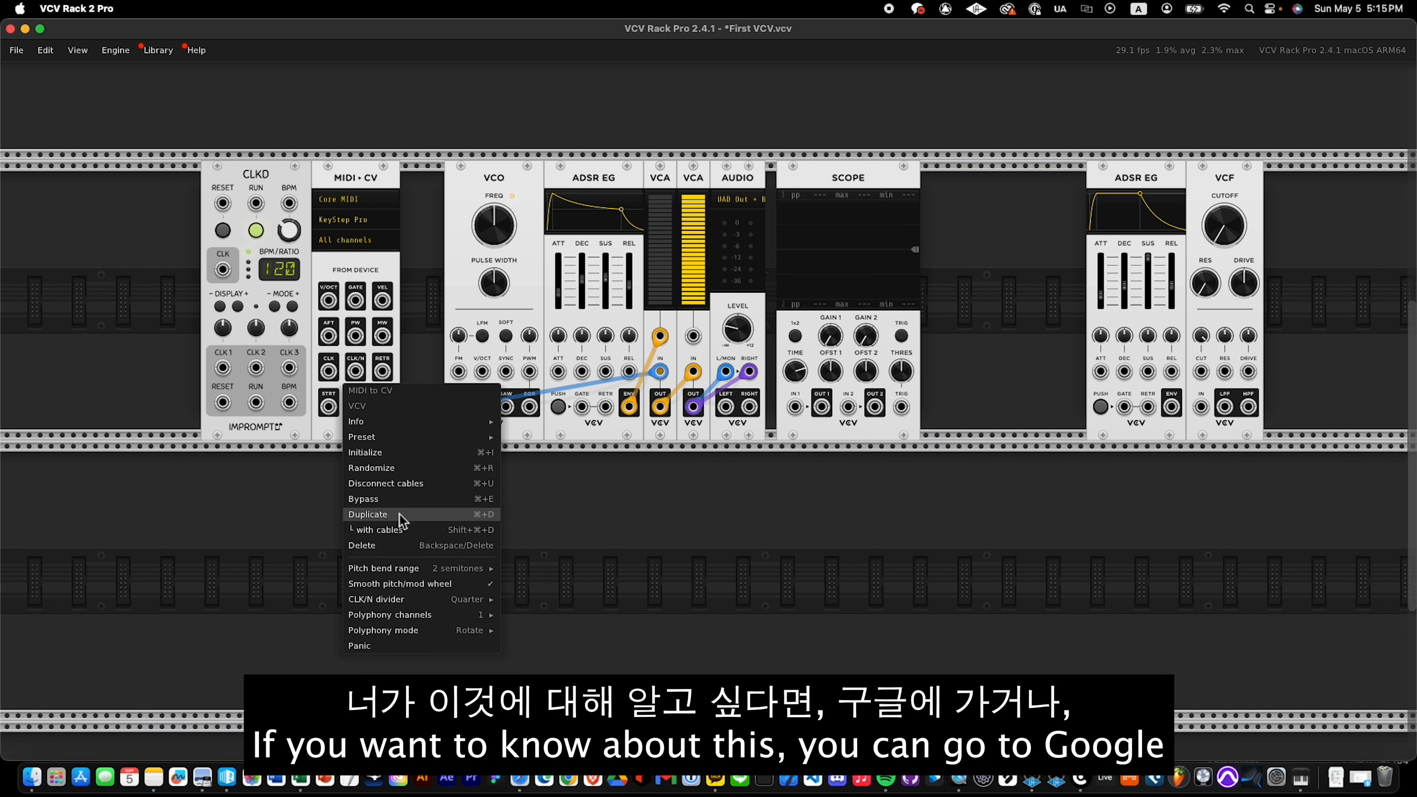
pyautogui.moveTo(407, 571)
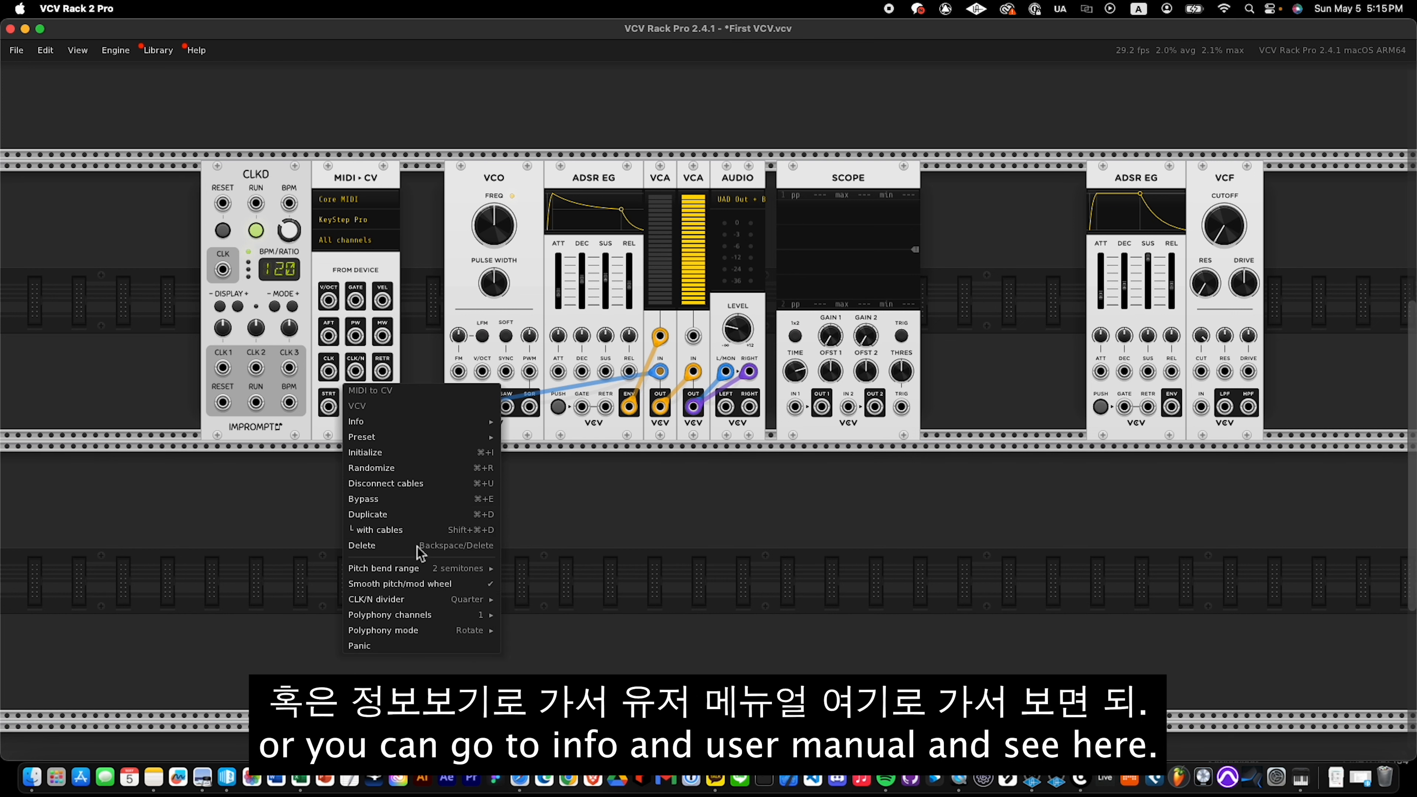
pyautogui.moveTo(403, 428)
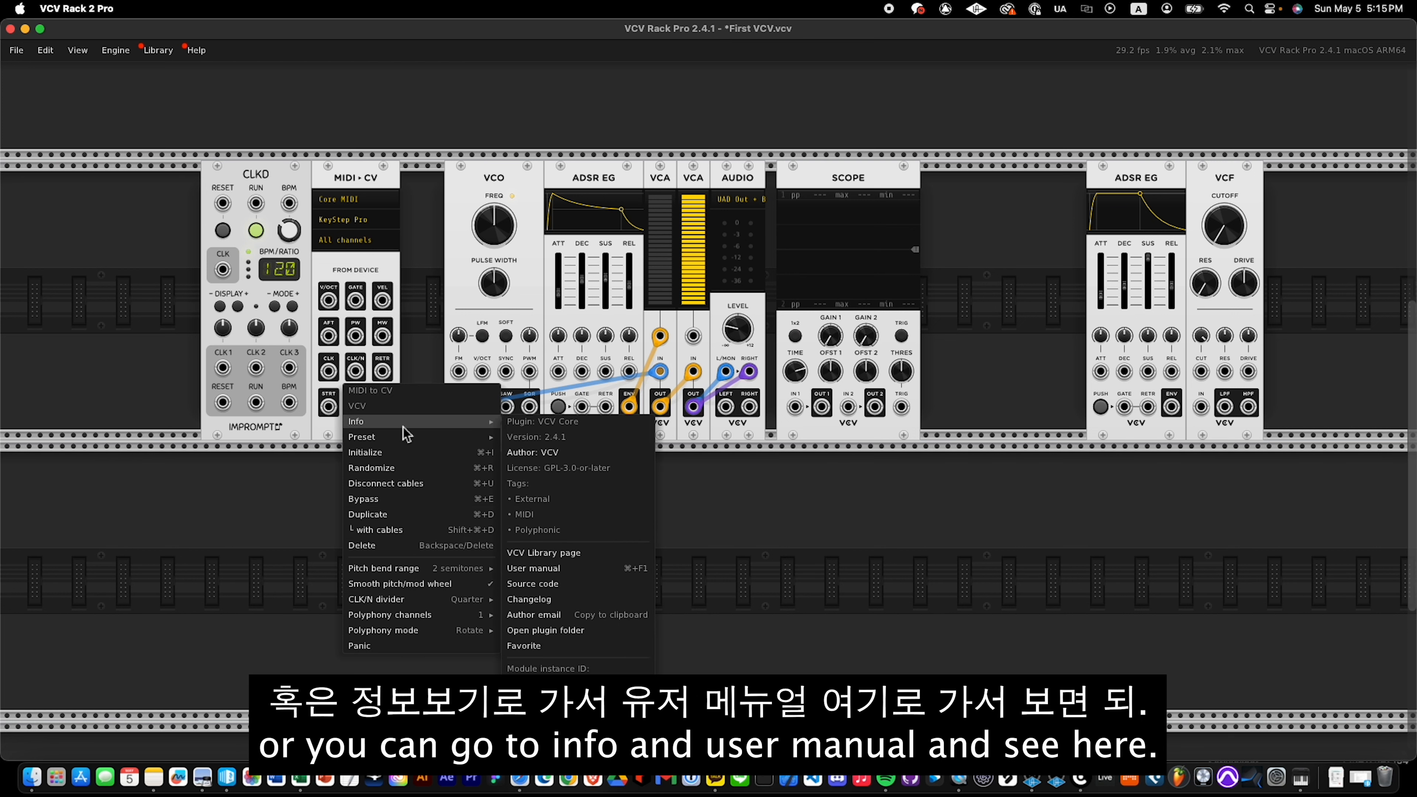
pyautogui.click(558, 569)
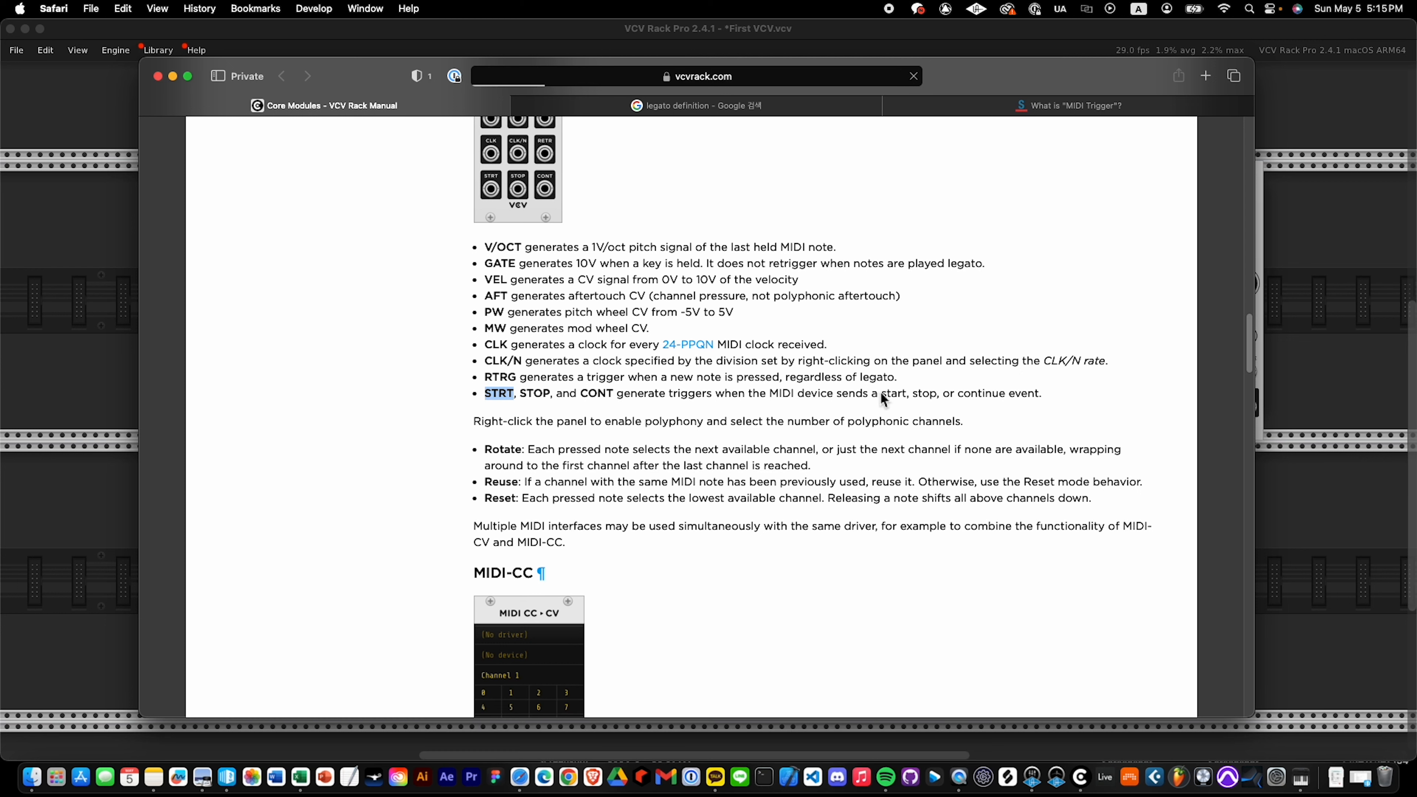
pyautogui.moveTo(844, 381); pyautogui.dragTo(799, 390)
pyautogui.click(332, 174)
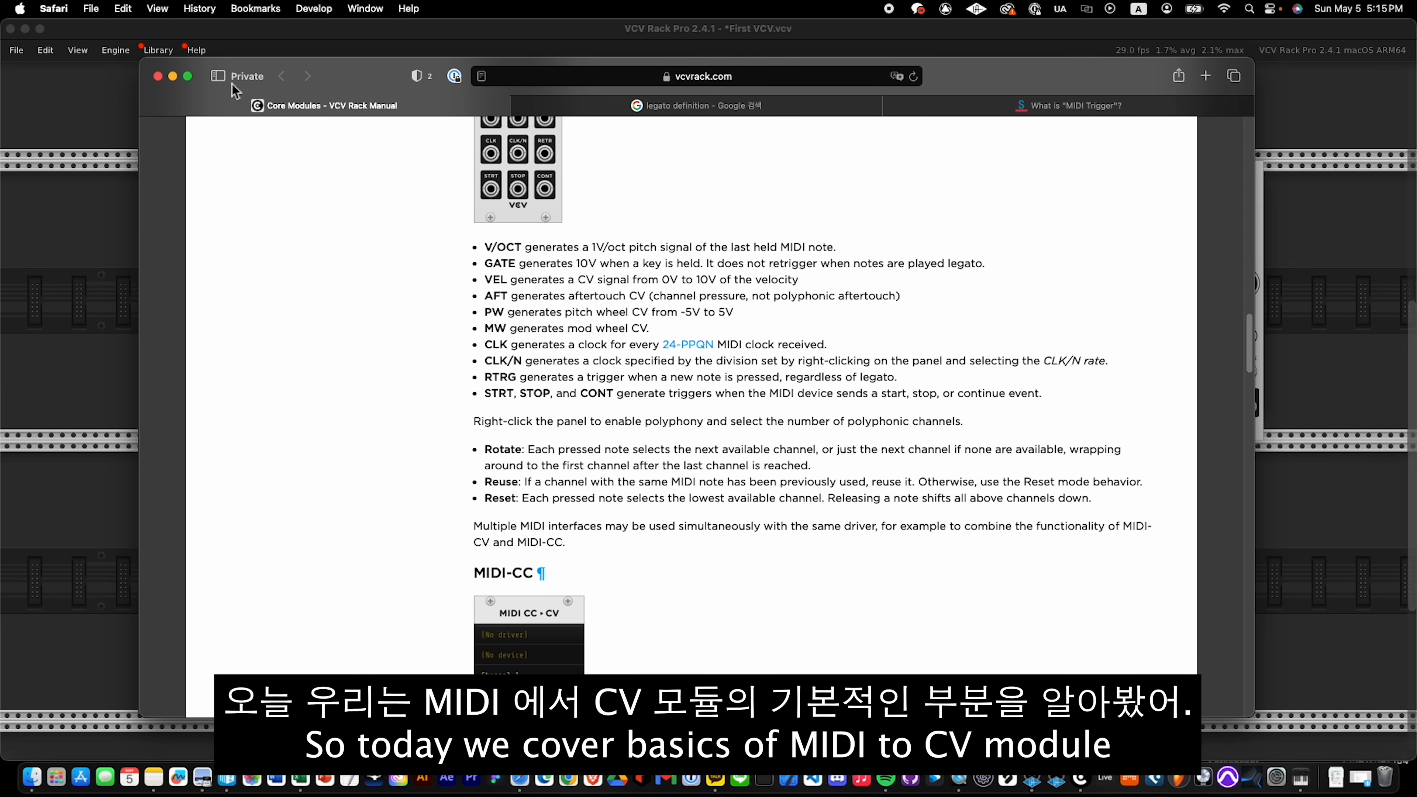
pyautogui.click(173, 76)
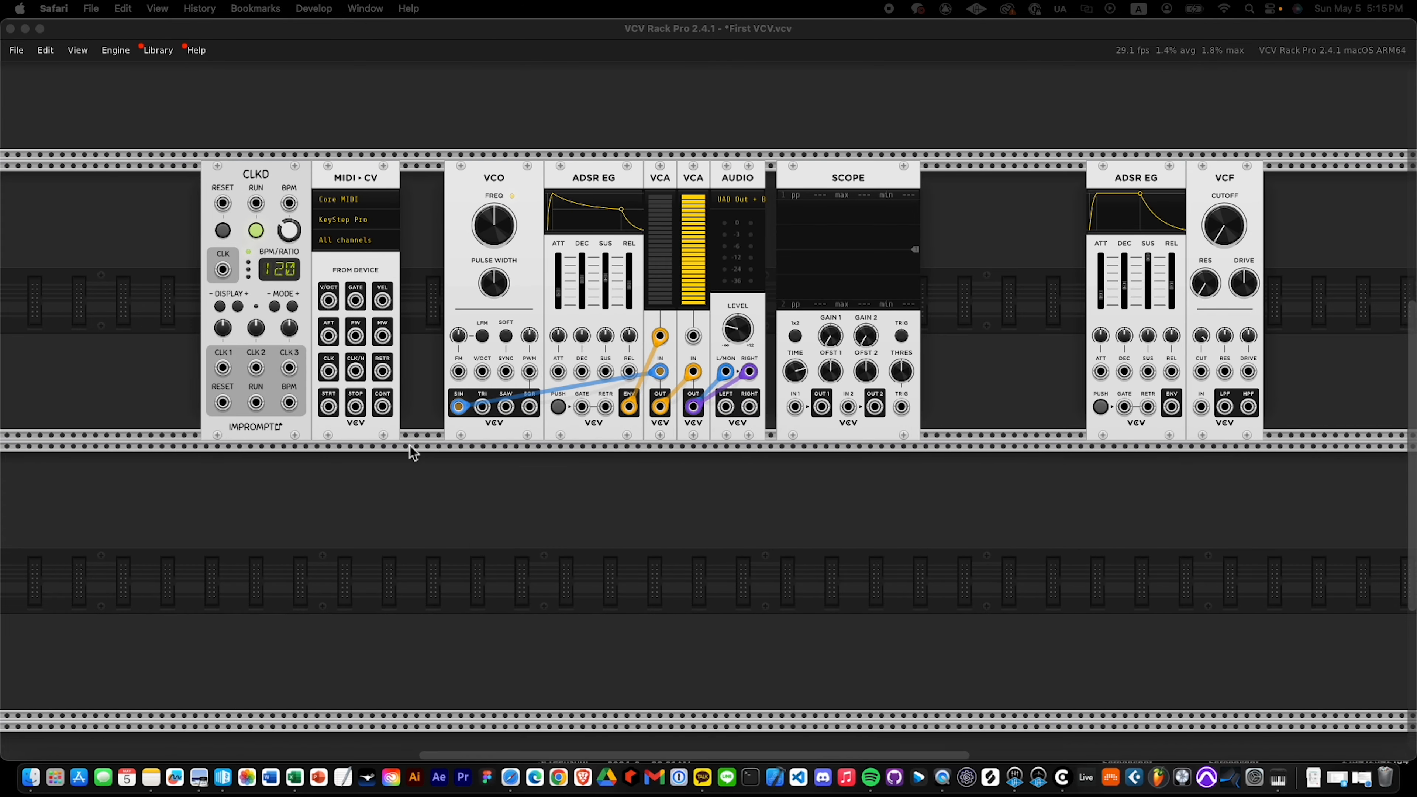
pyautogui.moveTo(408, 139); pyautogui.dragTo(341, 523)
pyautogui.click(362, 126)
pyautogui.moveTo(210, 105); pyautogui.dragTo(303, 522)
pyautogui.click(345, 499)
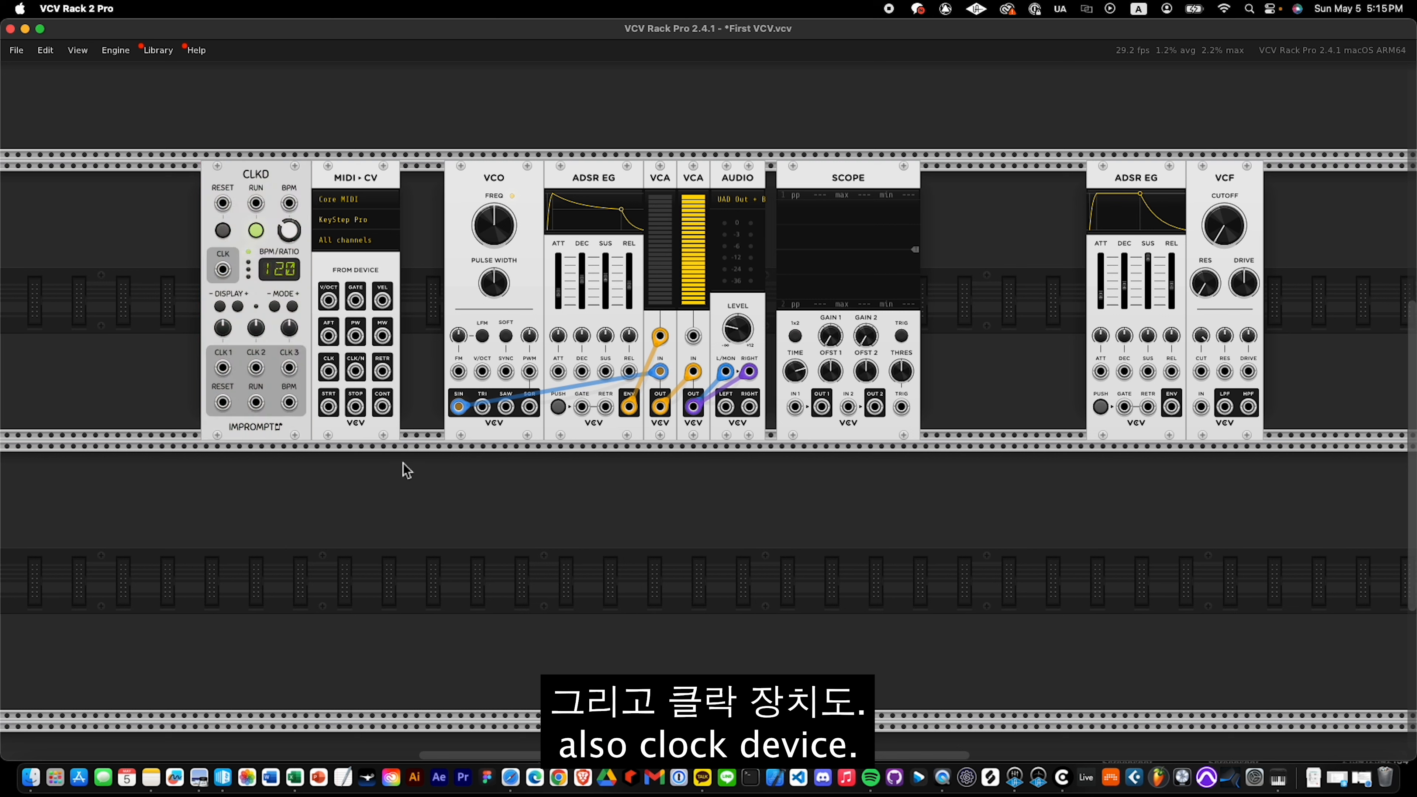